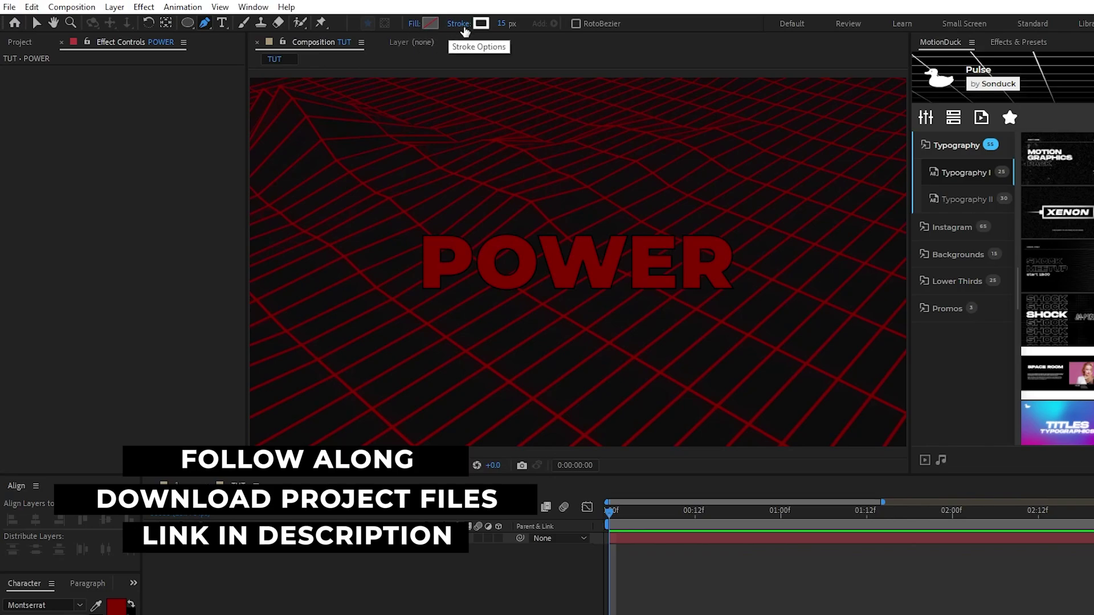
# Draw a closed rounded-triangle path with the Pen tool over the grid.
pyautogui.click(648, 194)
pyautogui.moveTo(476, 337); pyautogui.dragTo(497, 377)
pyautogui.moveTo(675, 360); pyautogui.dragTo(684, 348)
pyautogui.moveTo(648, 194); pyautogui.dragTo(618, 204)
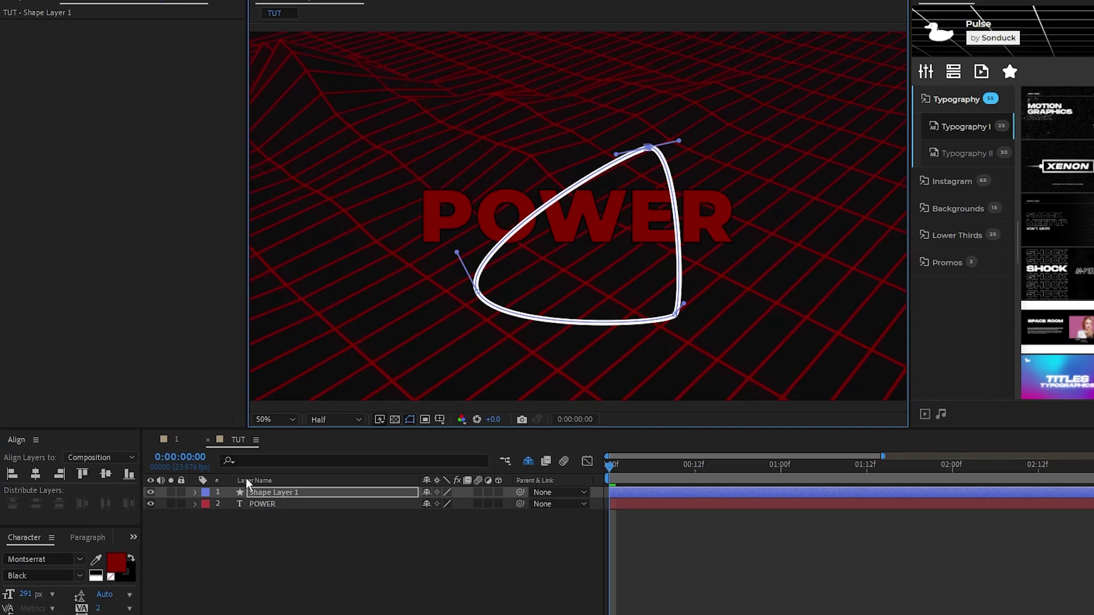
# Paste the shape's Path 1 path into POWER's Position as four keyframes.
pyautogui.click(195, 539)
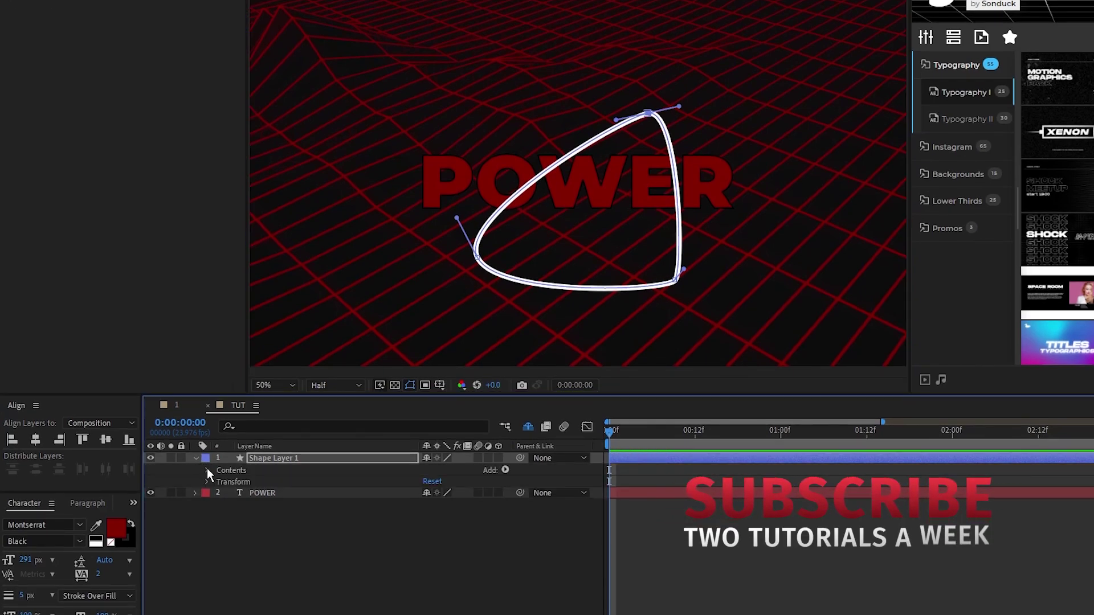
pyautogui.click(208, 471)
pyautogui.click(219, 483)
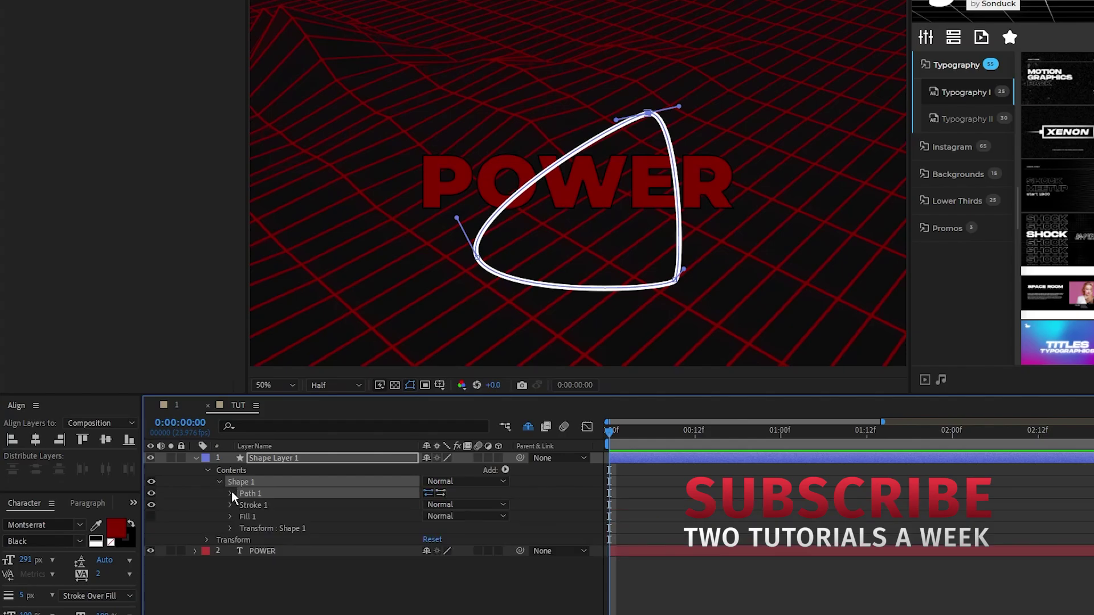
pyautogui.click(230, 493)
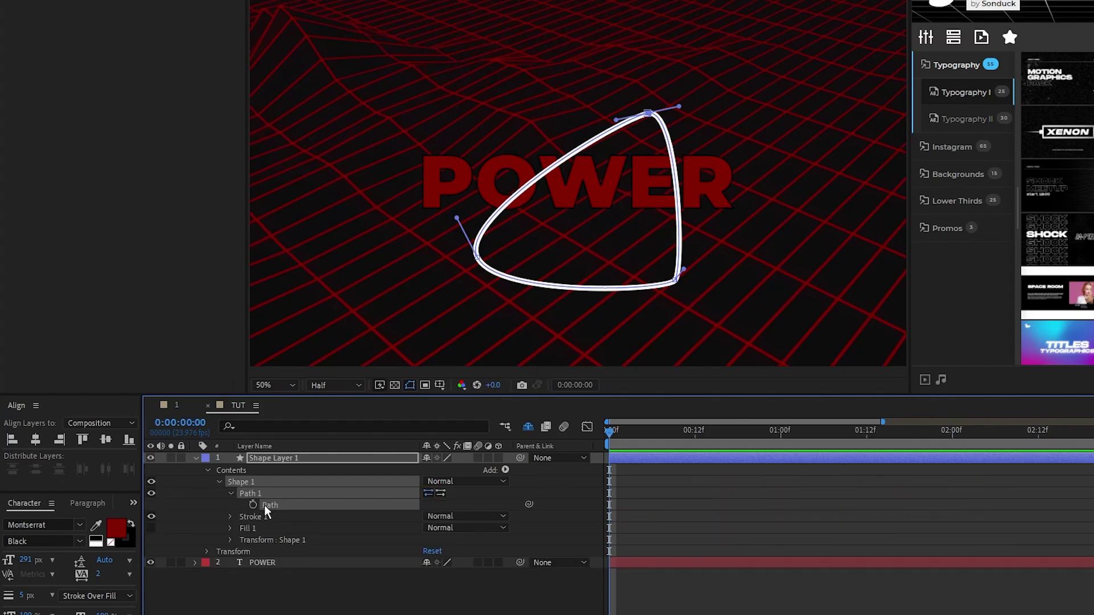
pyautogui.click(267, 563)
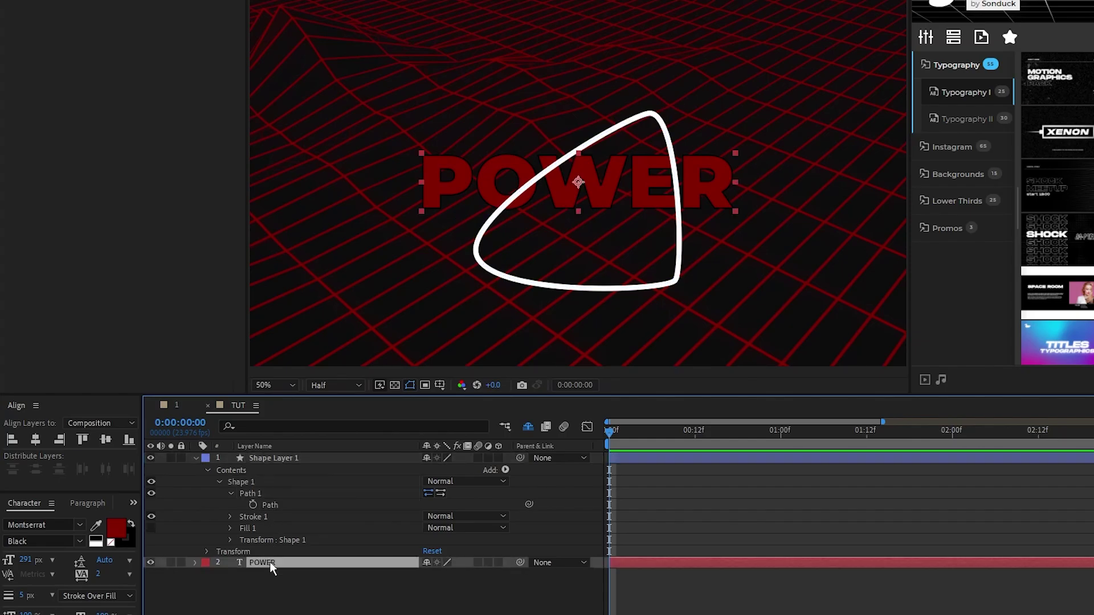
pyautogui.click(276, 575)
pyautogui.hotkey('ctrl', 'v')
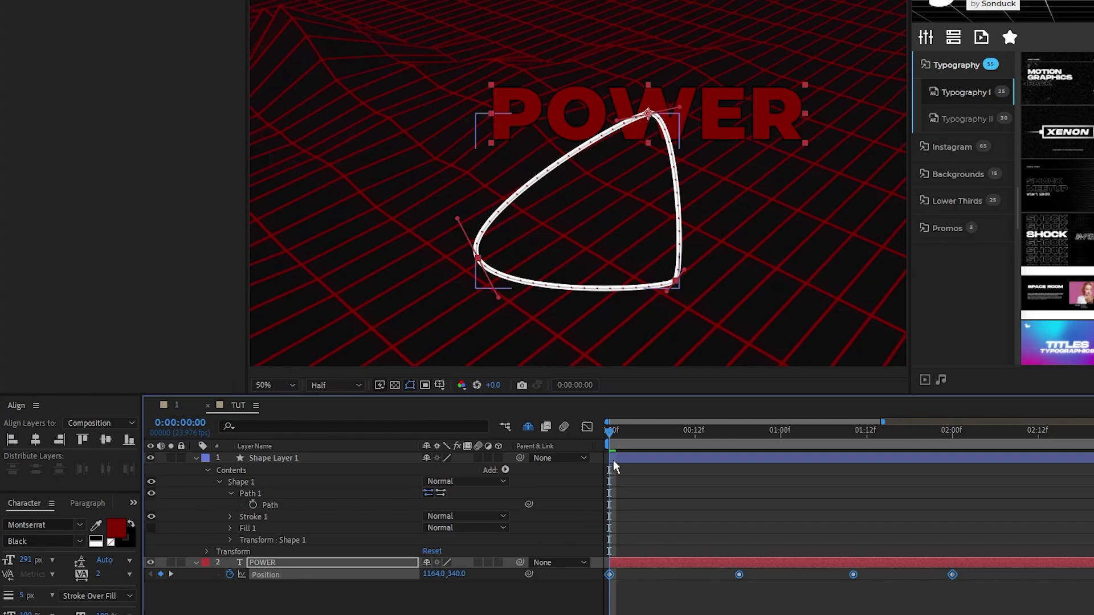
# Preview POWER's motion along the path, then delete the helper Shape Layer 1.
pyautogui.moveTo(614, 462)
pyautogui.mouseDown()
pyautogui.moveTo(996, 473)
pyautogui.moveTo(610, 473)
pyautogui.mouseUp()
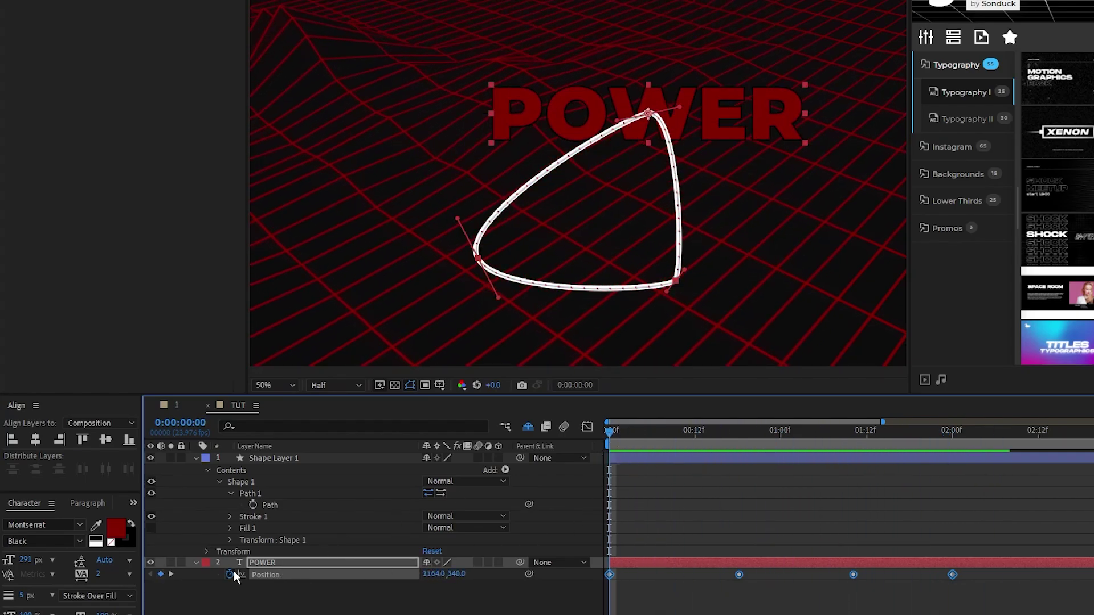
pyautogui.click(263, 458)
pyautogui.press('Delete')
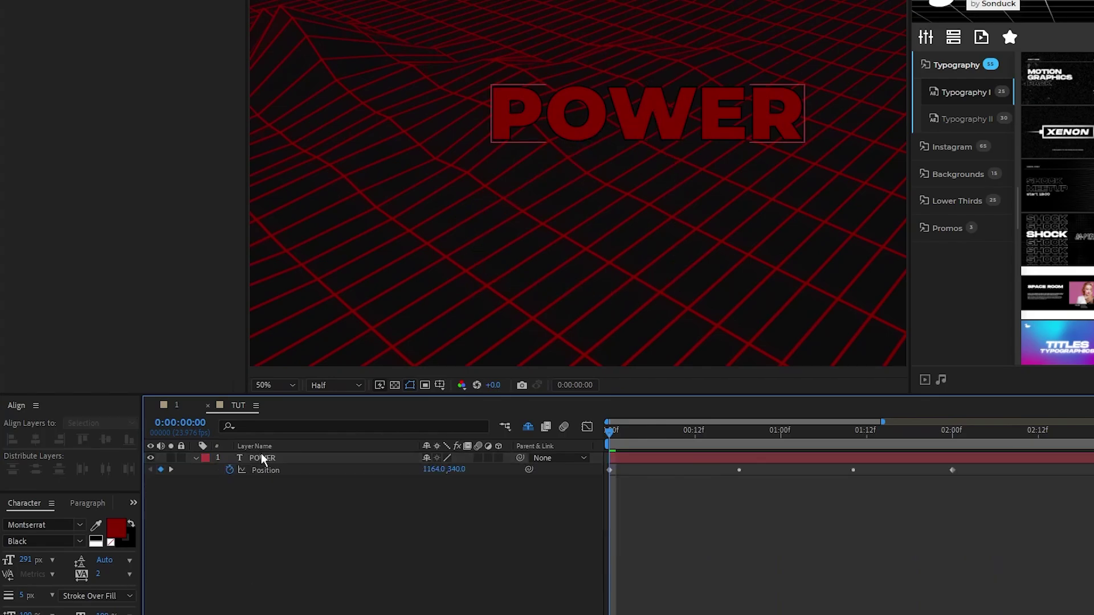
# Give POWER's Position a loopOut() expression so it loops along the triangle.
pyautogui.keyDown('alt'); pyautogui.click(230, 471); pyautogui.keyUp('alt')
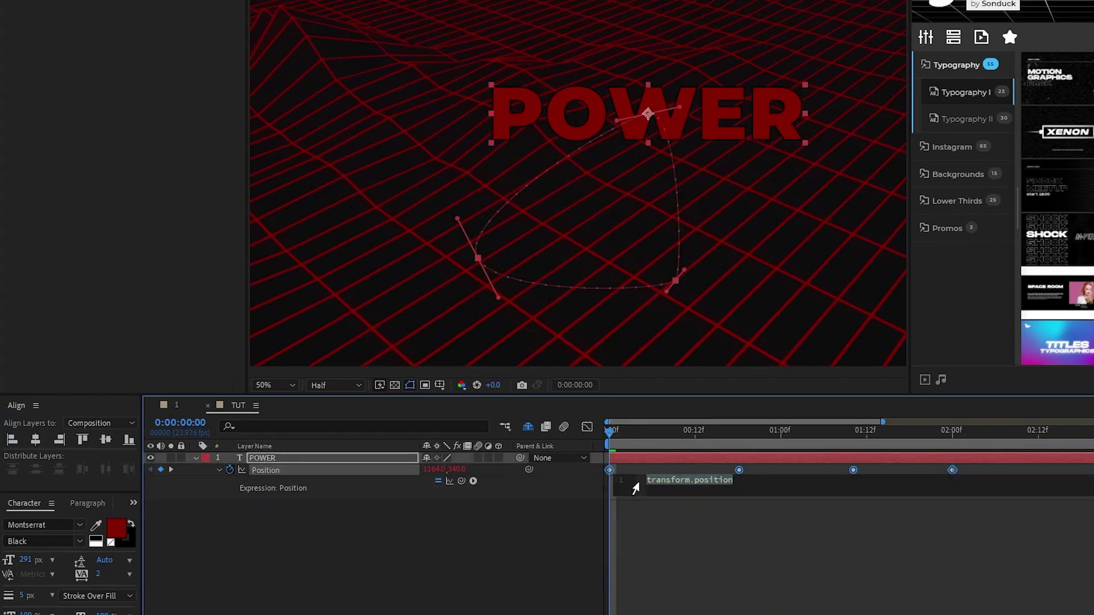
pyautogui.write('loopOut()')
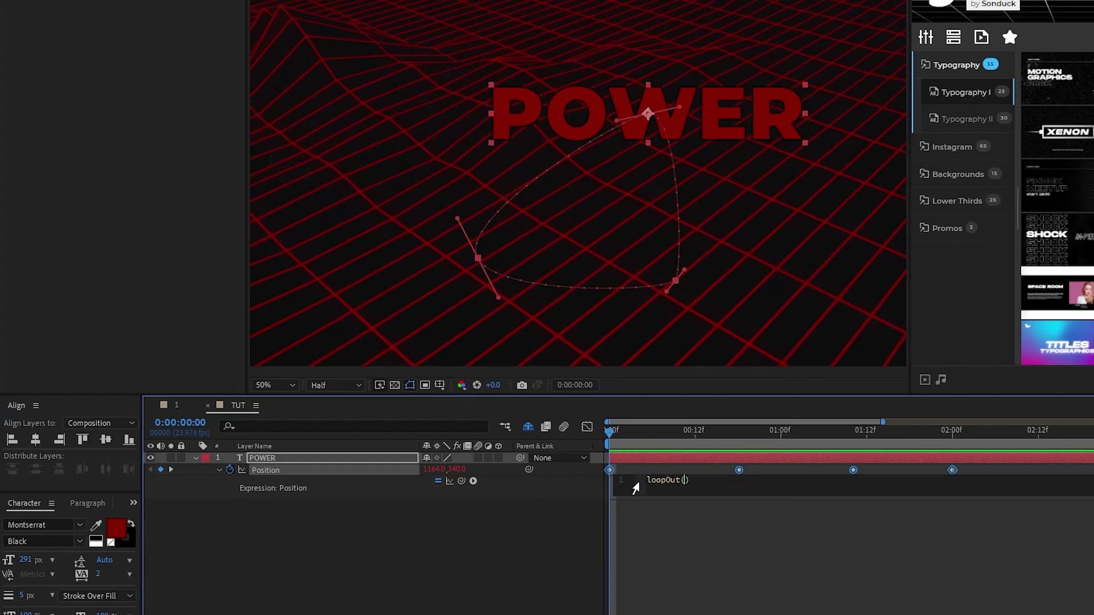
pyautogui.moveTo(621, 439); pyautogui.dragTo(591, 443)
pyautogui.click(195, 459)
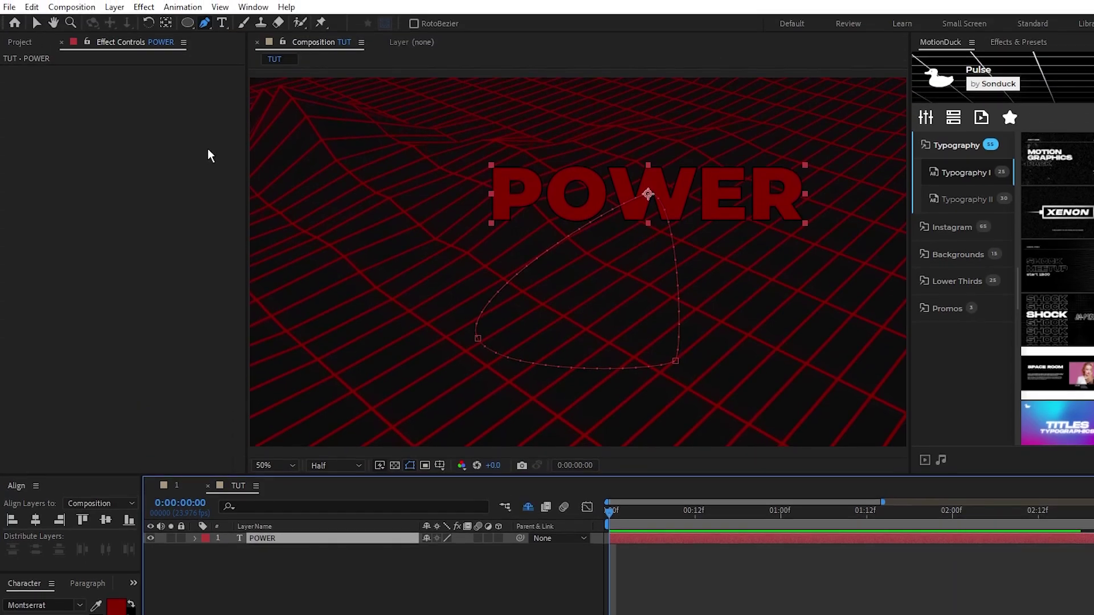
# Add a Time > Echo effect to POWER with Number Of Echoes set to 25.
pyautogui.click(144, 7)
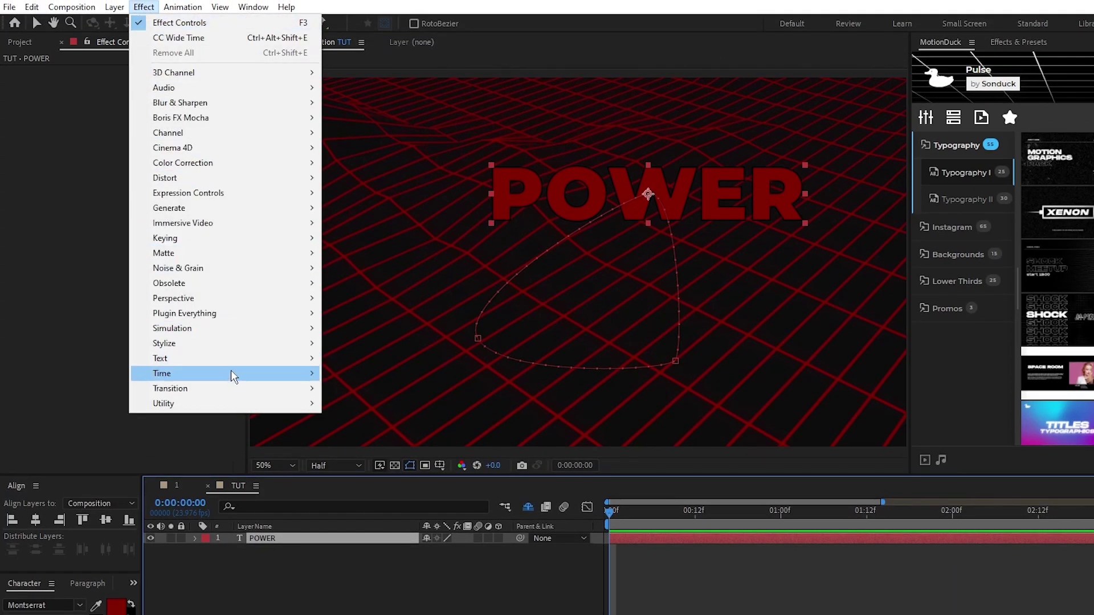
pyautogui.moveTo(232, 373)
pyautogui.click(397, 405)
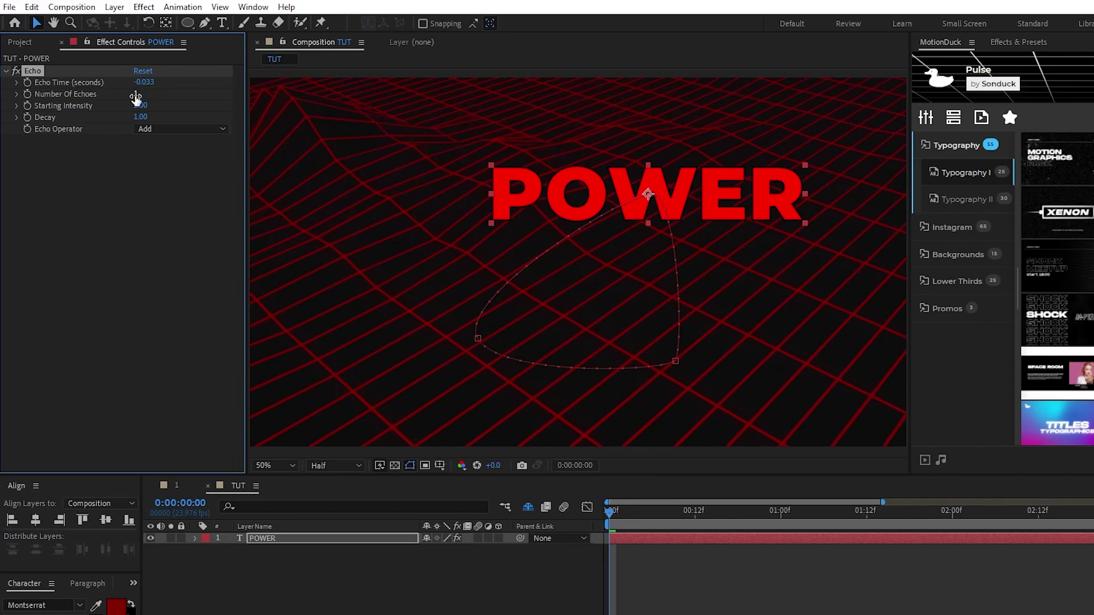
pyautogui.moveTo(136, 98); pyautogui.dragTo(171, 98)
pyautogui.moveTo(627, 510); pyautogui.dragTo(701, 514)
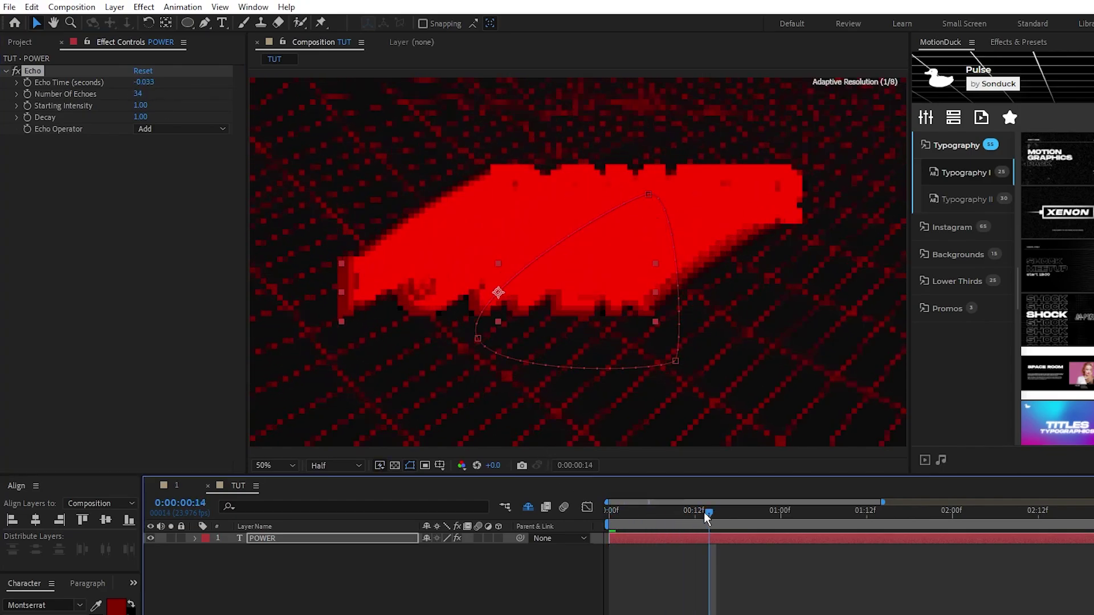
pyautogui.click(140, 96)
pyautogui.write('25')
pyautogui.press('Return')
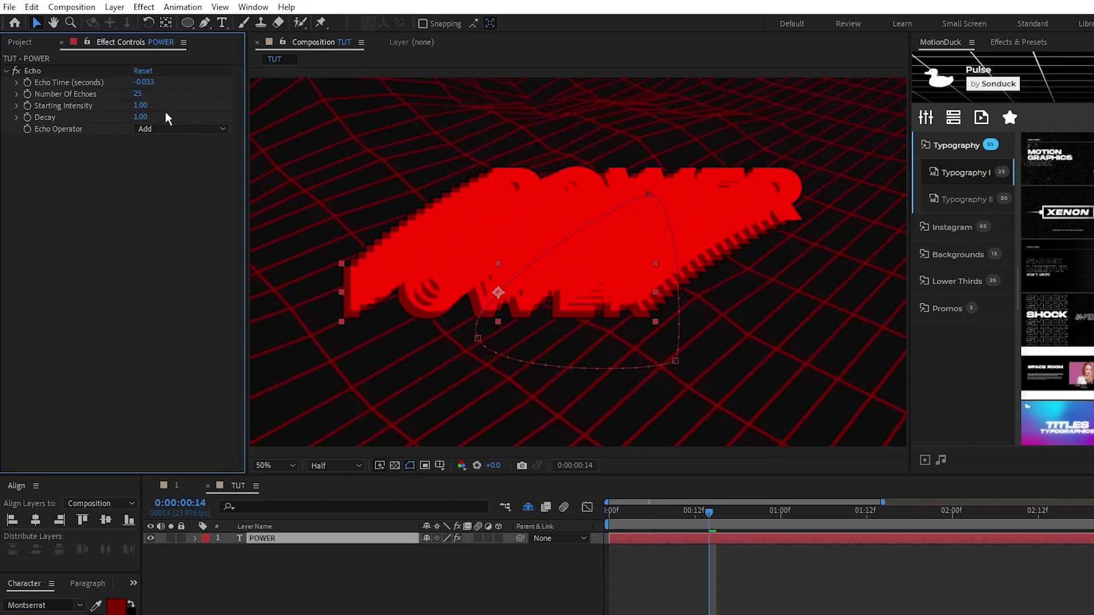
pyautogui.click(169, 129)
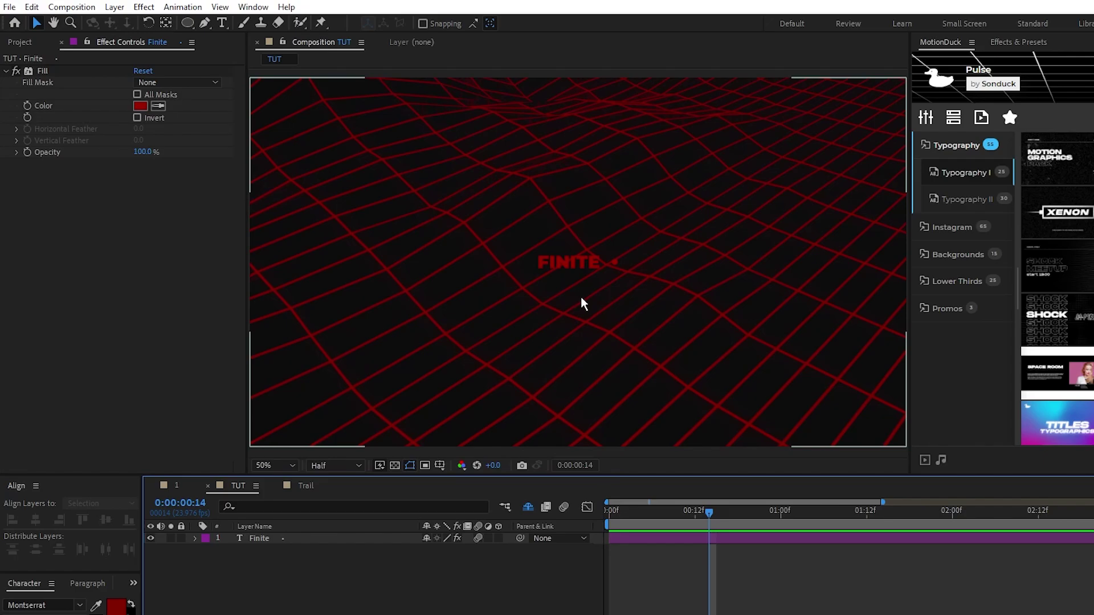
# Draw a wide elliptical Mask 1 across the composition on the Finite layer.
pyautogui.click(262, 538)
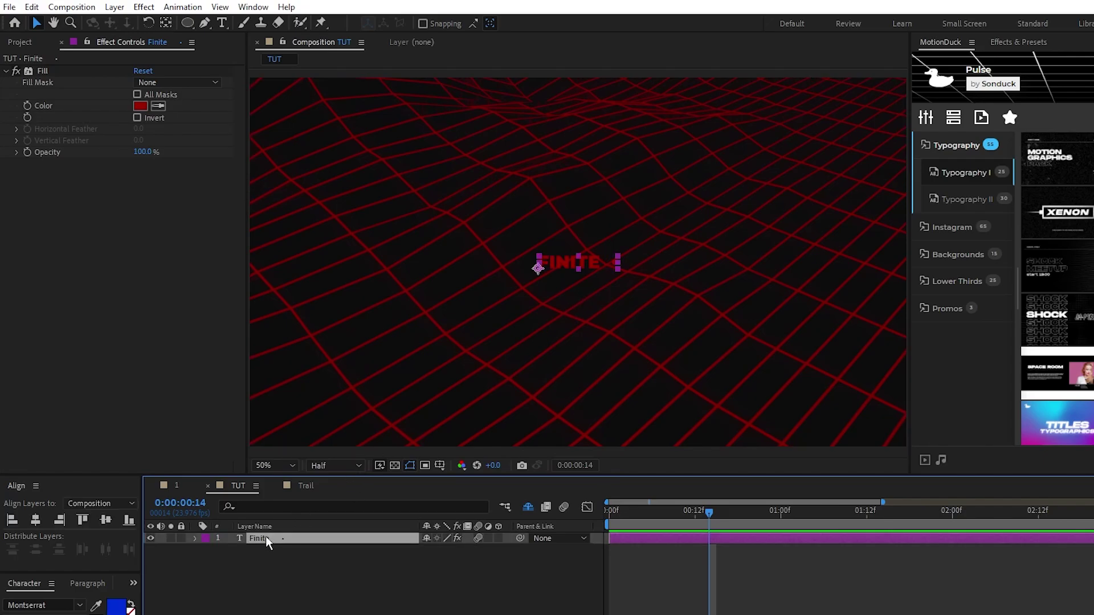
pyautogui.click(187, 22)
pyautogui.scroll(-1, 577, 270)
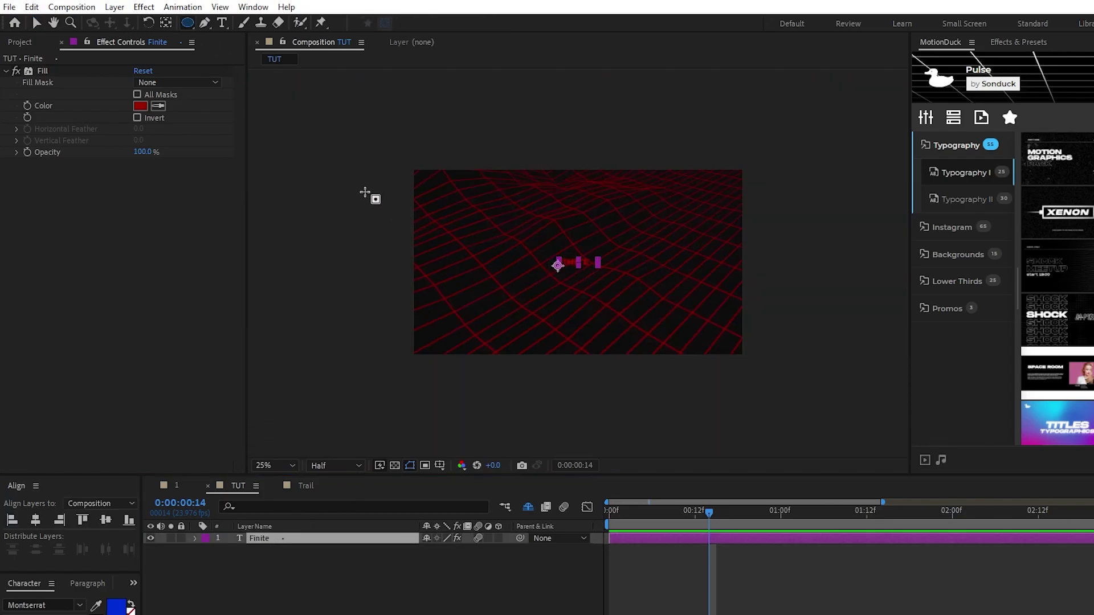
pyautogui.moveTo(364, 192); pyautogui.dragTo(798, 348)
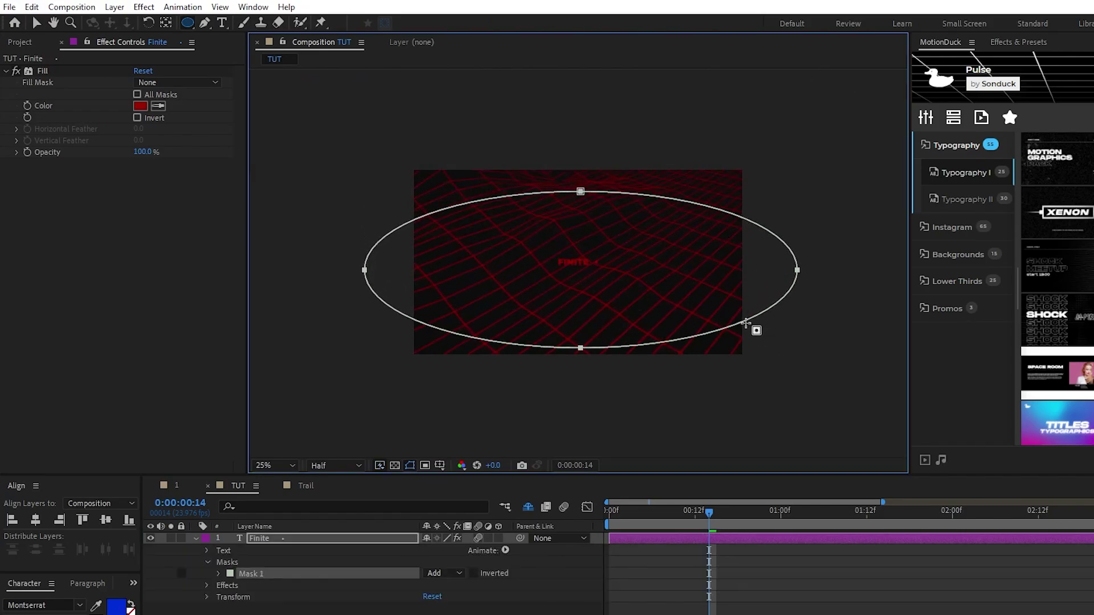
pyautogui.press('v')
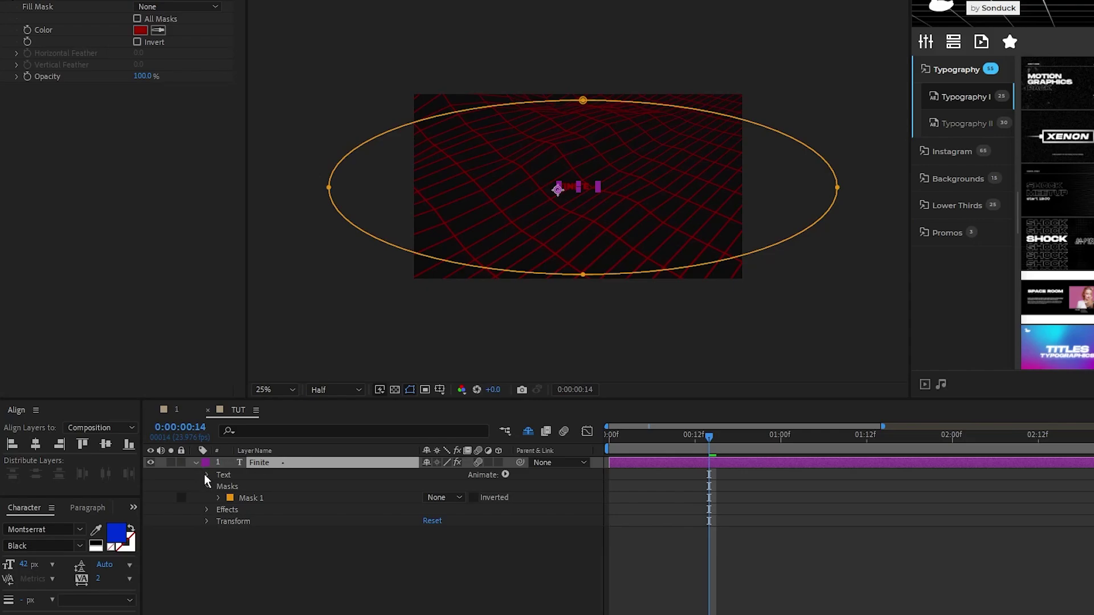
# Set the Finite text's Path Options path to Mask 1 and zoom back to 50%.
pyautogui.click(206, 476)
pyautogui.click(219, 499)
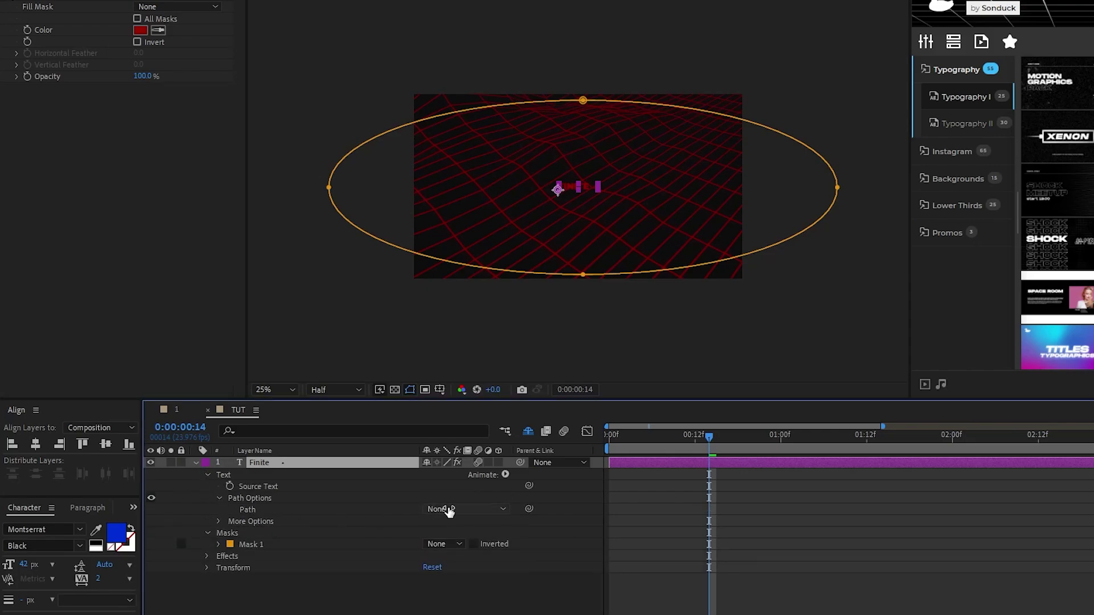
pyautogui.click(449, 510)
pyautogui.click(470, 543)
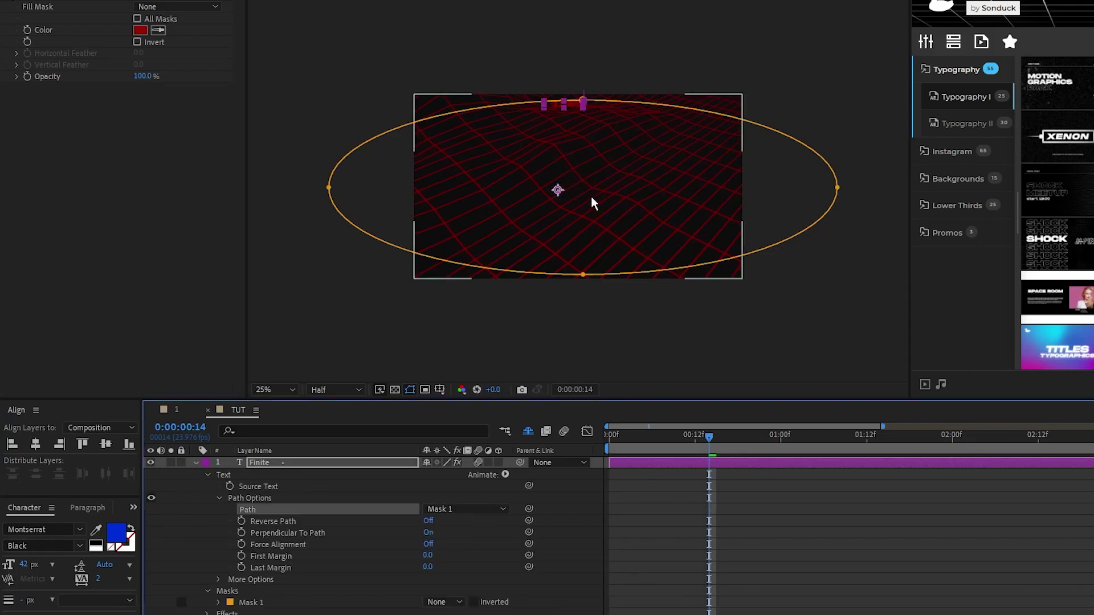
pyautogui.press('.')
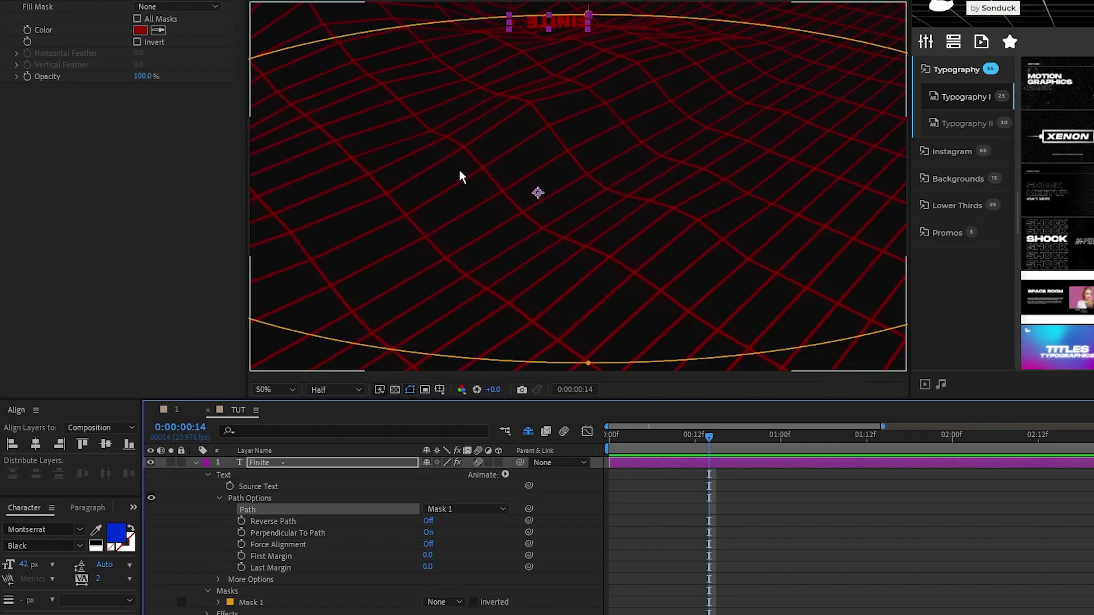
# Drive First Margin with a time*200 expression and preview the text circling the ring.
pyautogui.keyDown('alt'); pyautogui.click(241, 556); pyautogui.keyUp('alt')
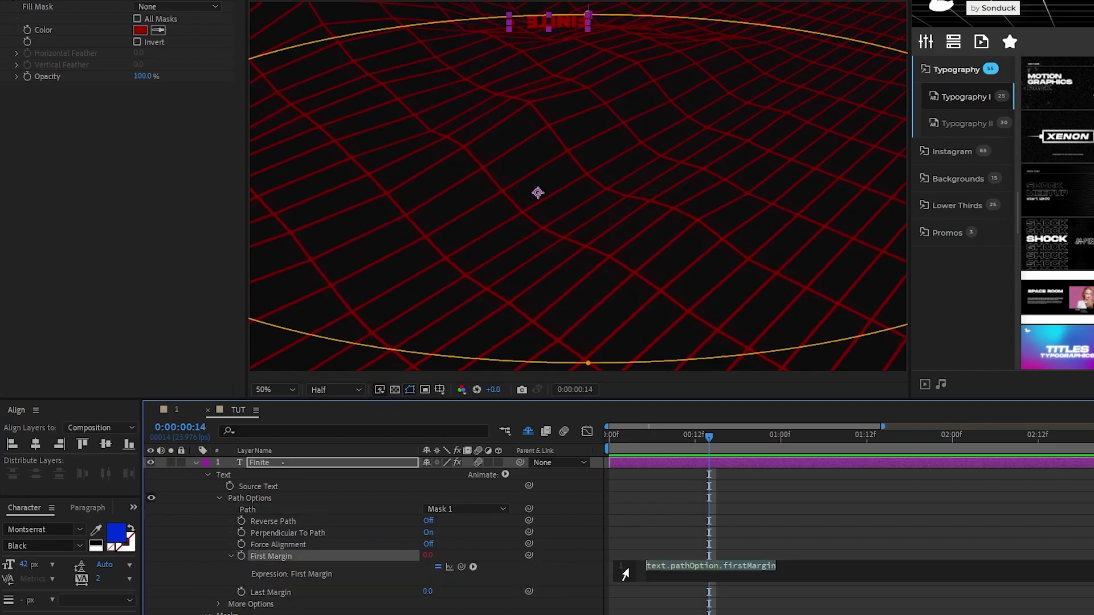
pyautogui.write('time*200')
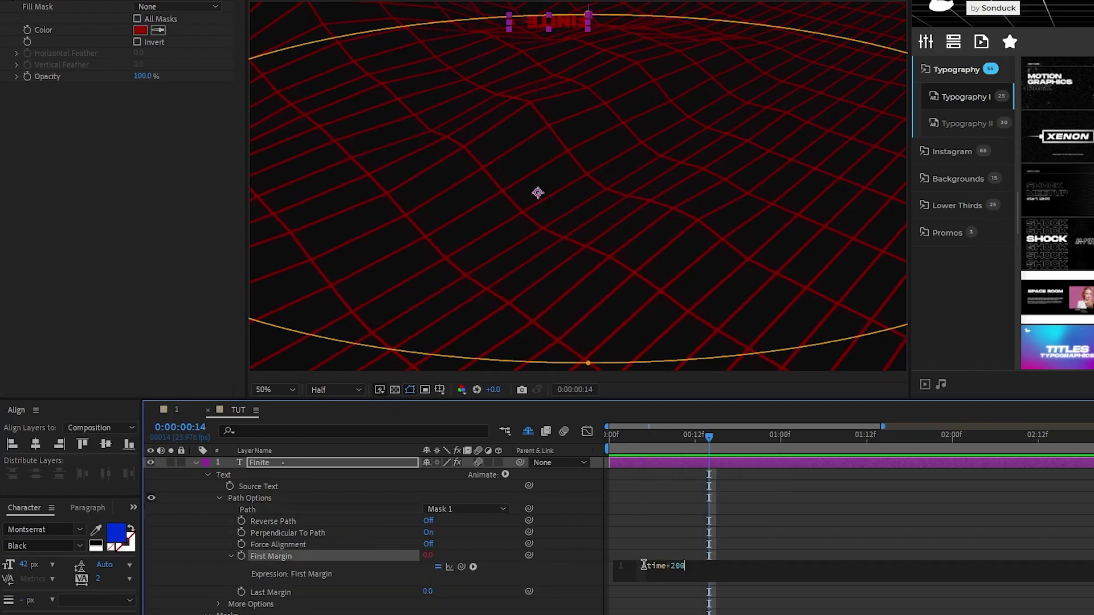
pyautogui.click(644, 522)
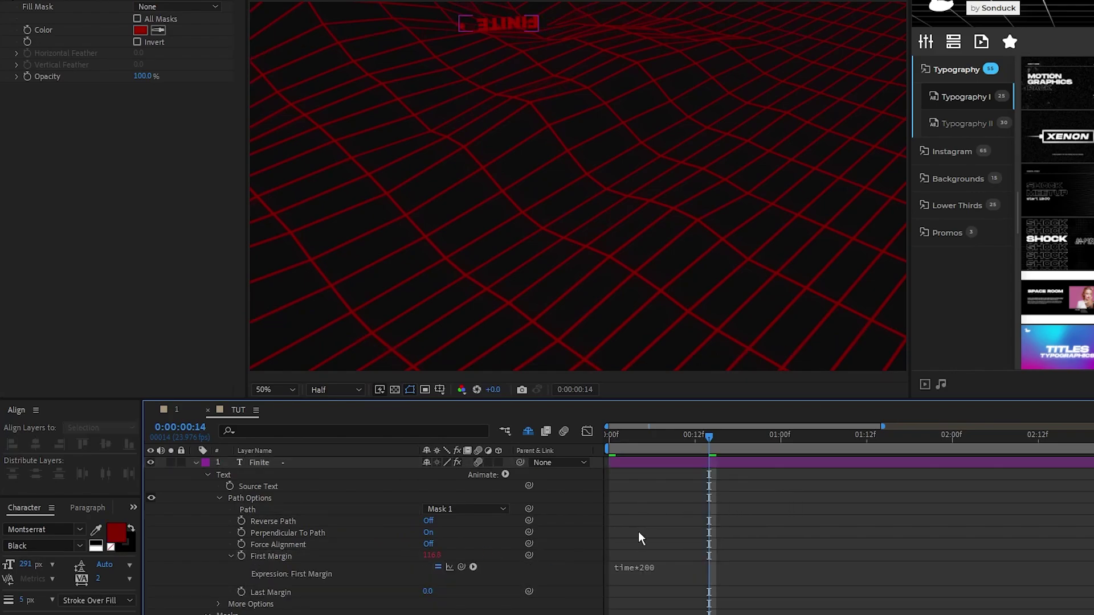
pyautogui.press('space')
pyautogui.press('space')
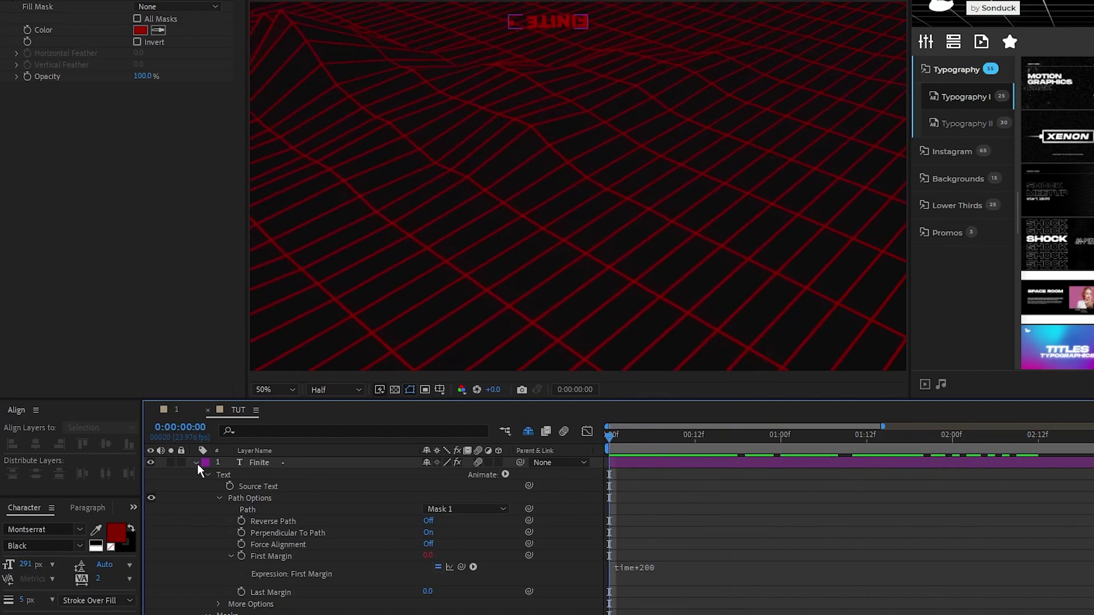
# Add an Echo effect to the Finite layer with 23 echoes and 1.1 s echo time.
pyautogui.click(197, 463)
pyautogui.click(263, 463)
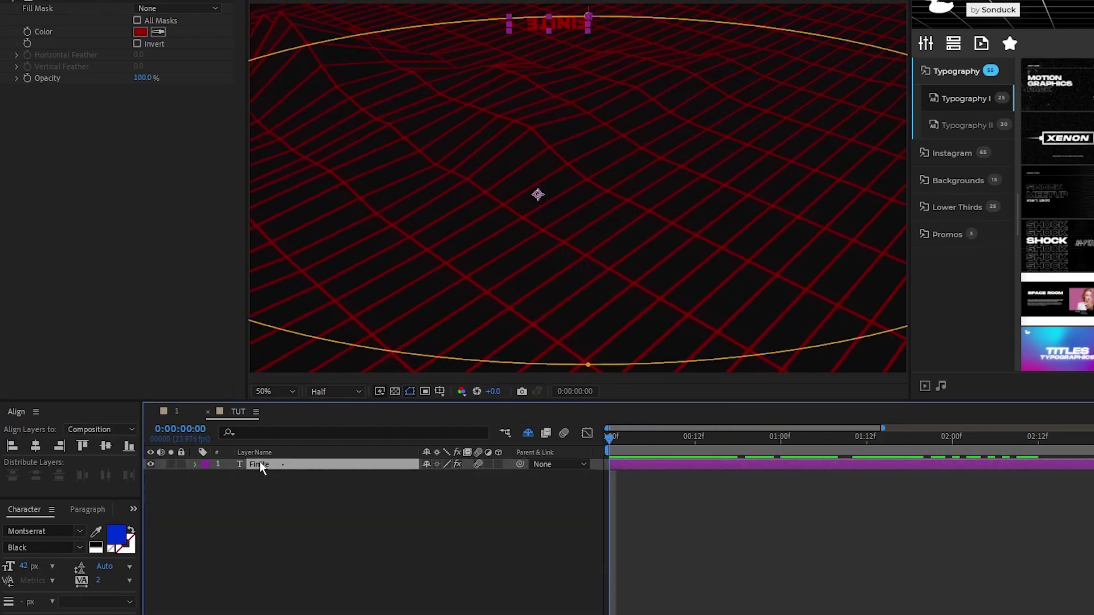
pyautogui.click(144, 0)
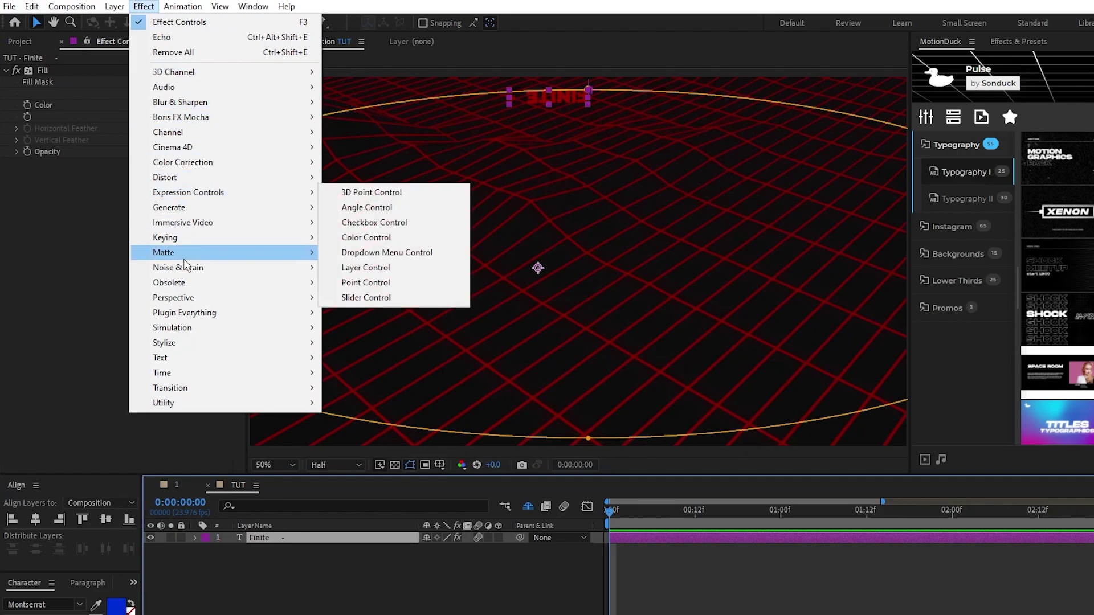
pyautogui.moveTo(256, 372)
pyautogui.click(368, 400)
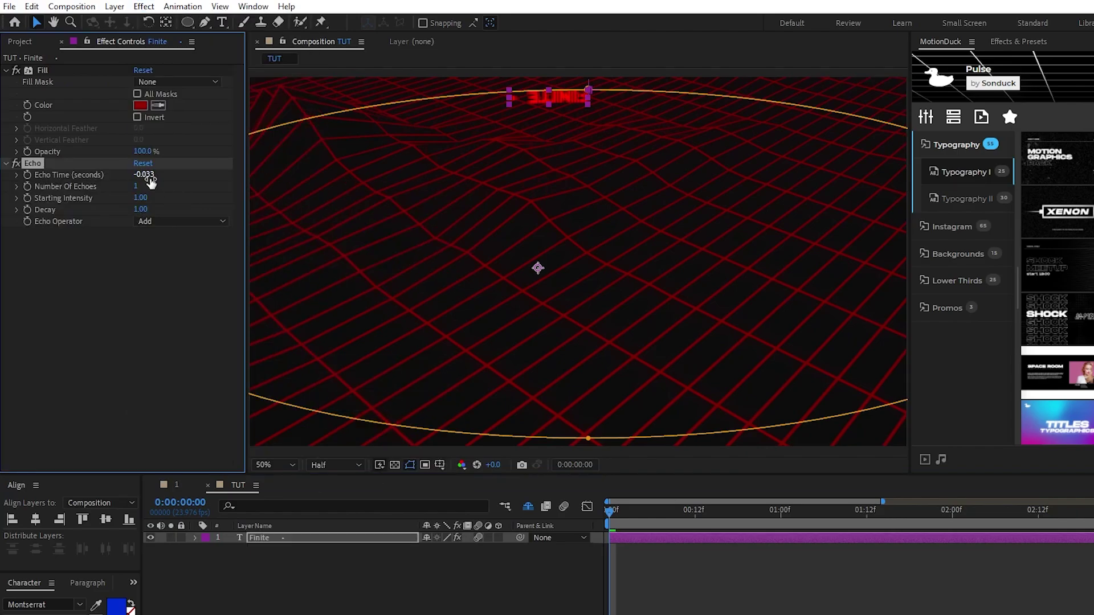
pyautogui.write('23')
pyautogui.press('Return')
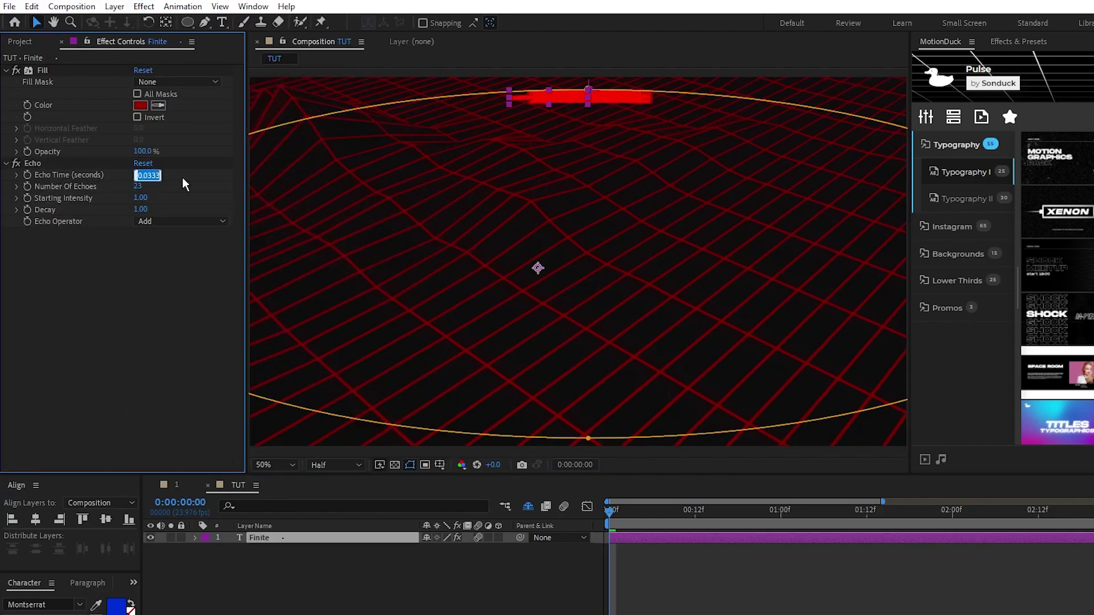
pyautogui.write('1.110')
pyautogui.press('Return')
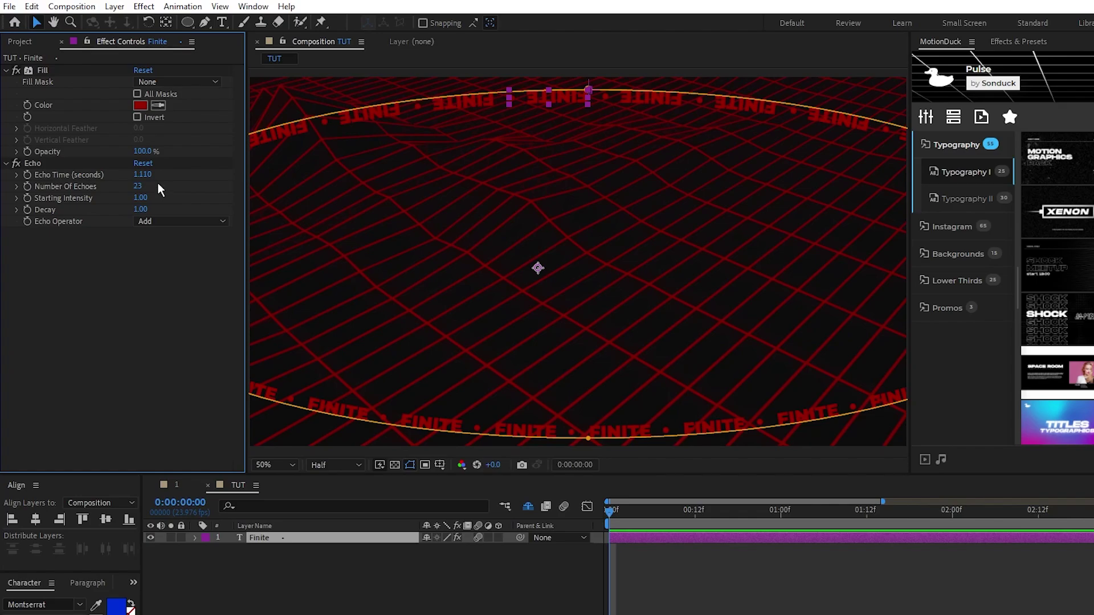
# Duplicate the Finite layer to create Finite 2.
pyautogui.click(275, 538)
pyautogui.hotkey('ctrl', 'd')
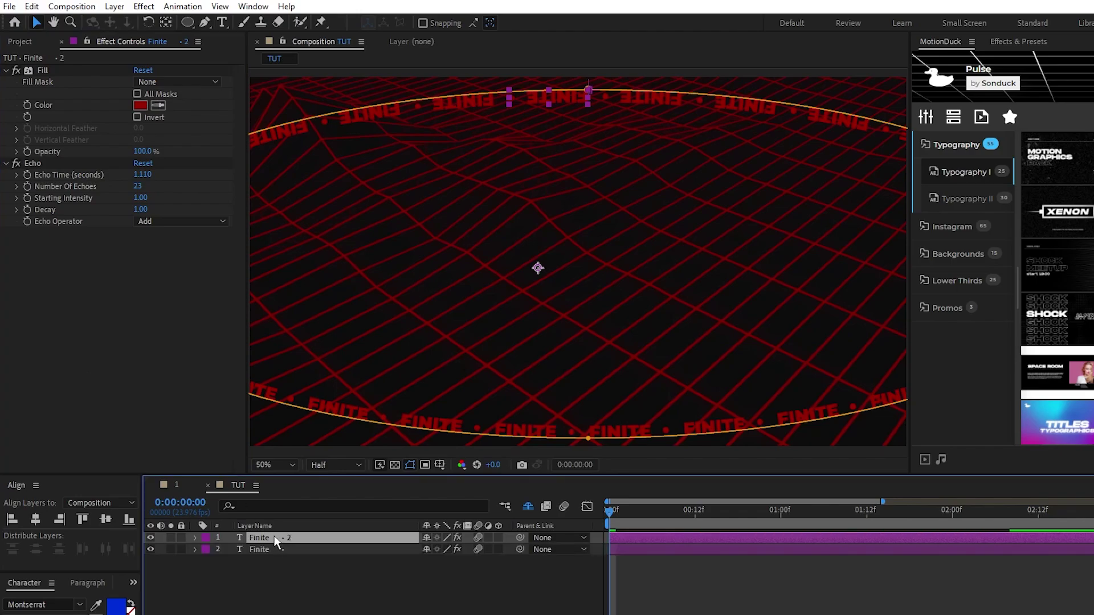
pyautogui.click(268, 550)
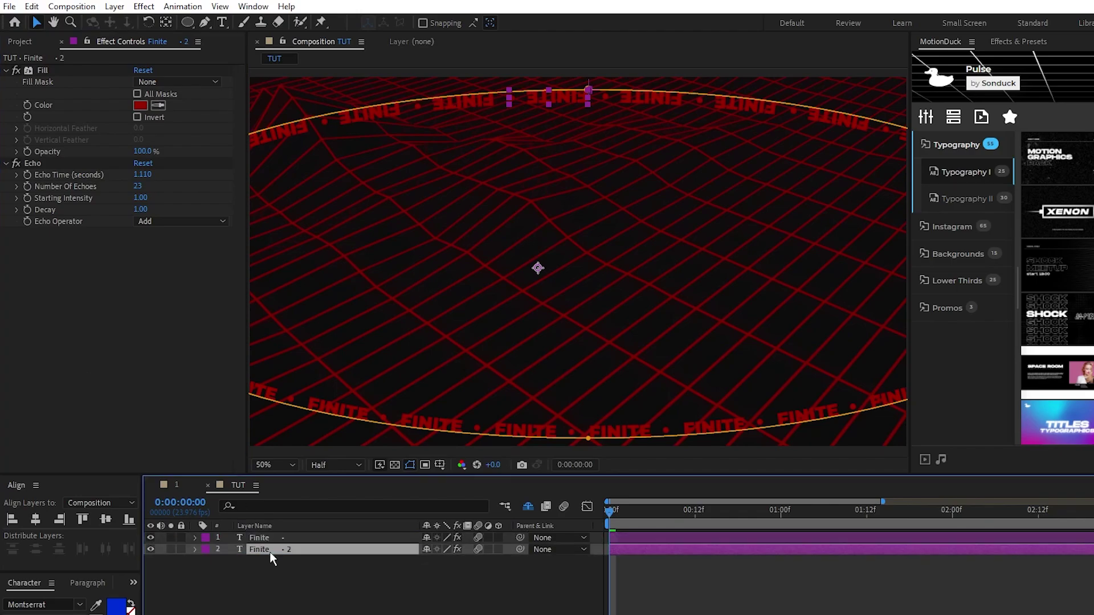
# Apply CC Wide Time to Finite 2 with Backward Steps set to 8.
pyautogui.click(143, 7)
pyautogui.moveTo(284, 375)
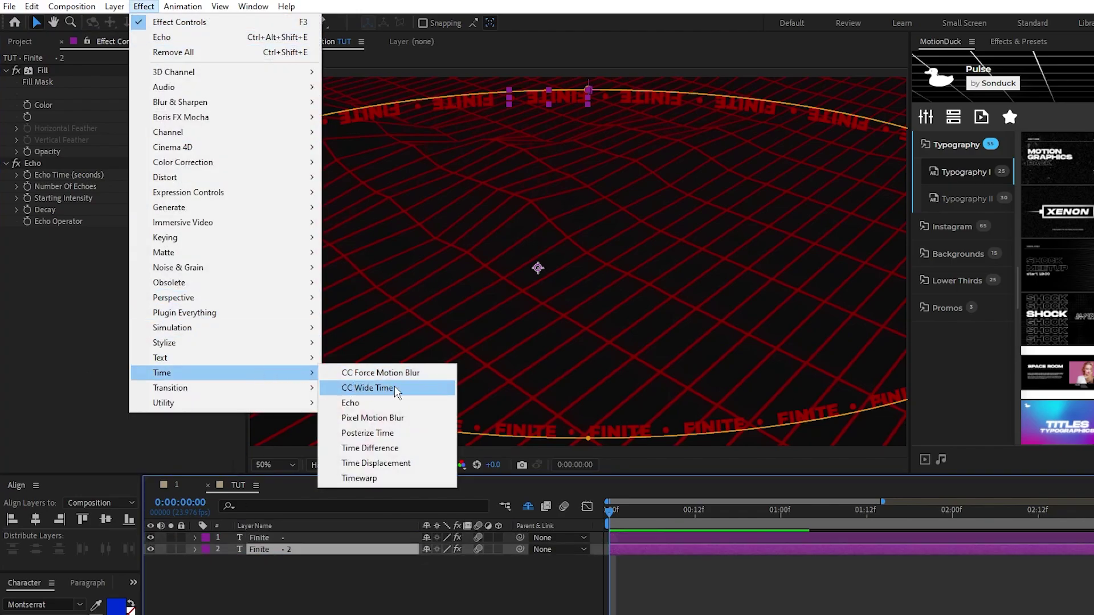
pyautogui.click(409, 388)
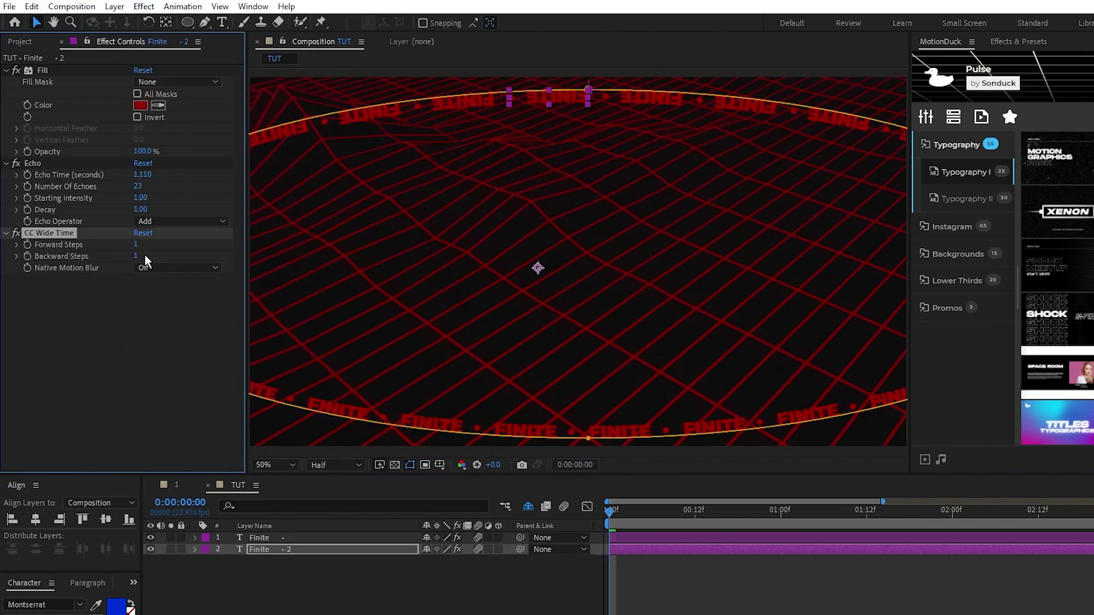
pyautogui.write('8')
pyautogui.press('Return')
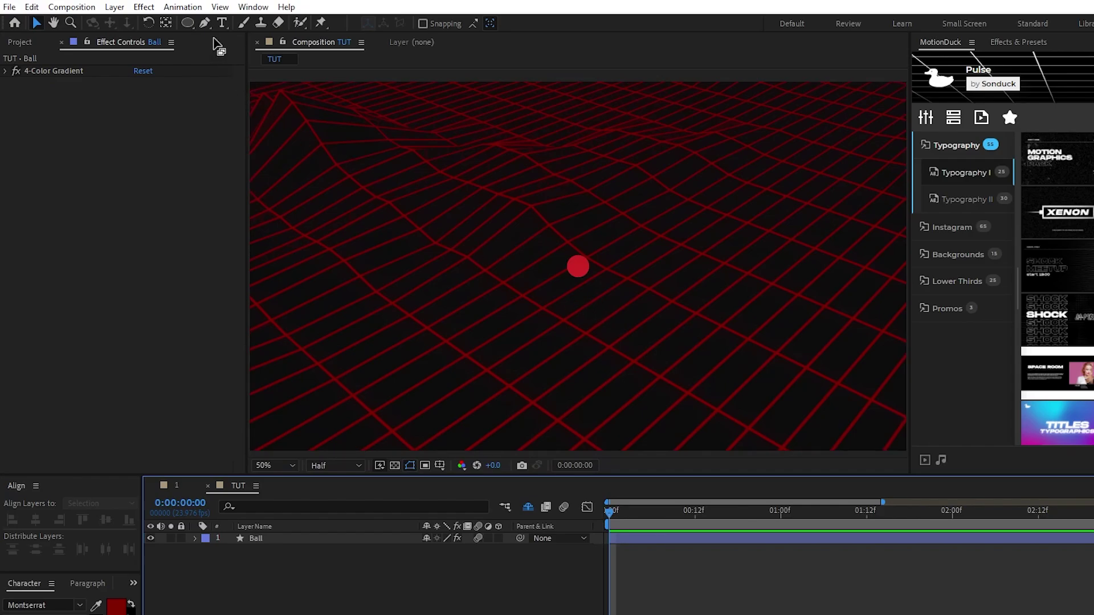
# Draw a closed curved loop path around the ball with the Pen tool.
pyautogui.click(205, 23)
pyautogui.click(534, 229)
pyautogui.moveTo(410, 271); pyautogui.dragTo(404, 318)
pyautogui.click(493, 389)
pyautogui.moveTo(628, 369); pyautogui.dragTo(670, 401)
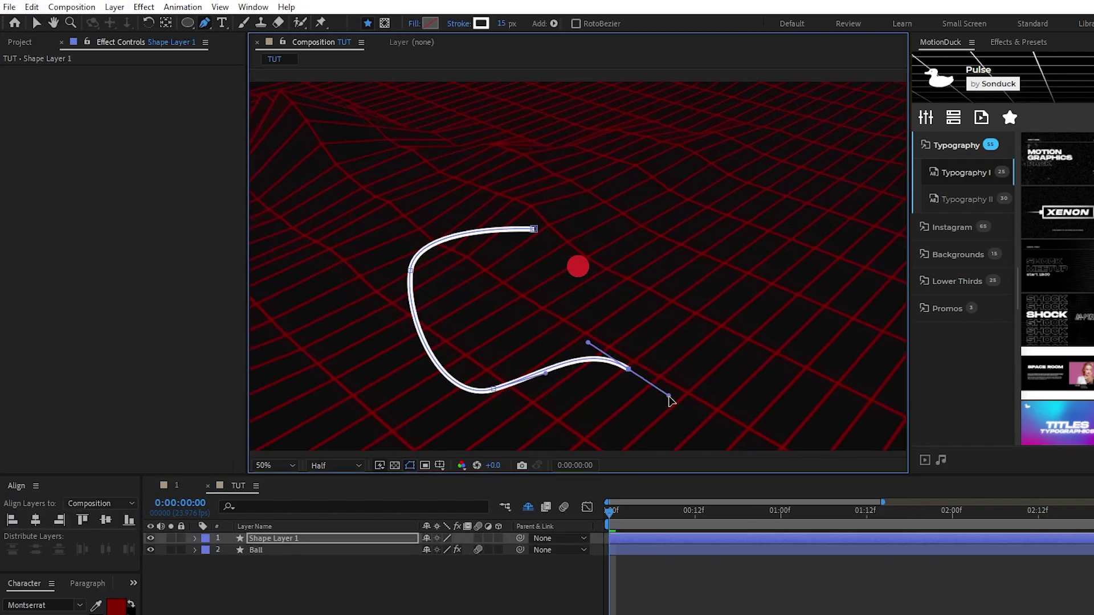
pyautogui.moveTo(792, 354); pyautogui.dragTo(779, 314)
pyautogui.moveTo(698, 273); pyautogui.dragTo(675, 275)
pyautogui.moveTo(628, 208); pyautogui.dragTo(641, 181)
pyautogui.moveTo(572, 171); pyautogui.dragTo(556, 228)
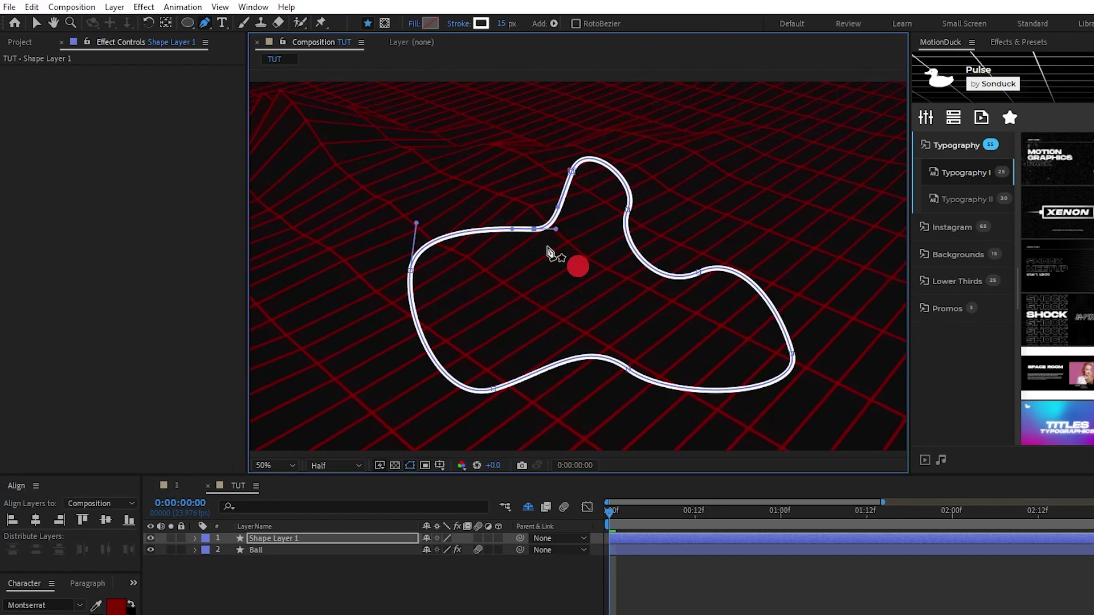
# Copy the shape's Path 1 path and paste it into the Ball's Position keyframes.
pyautogui.press('v')
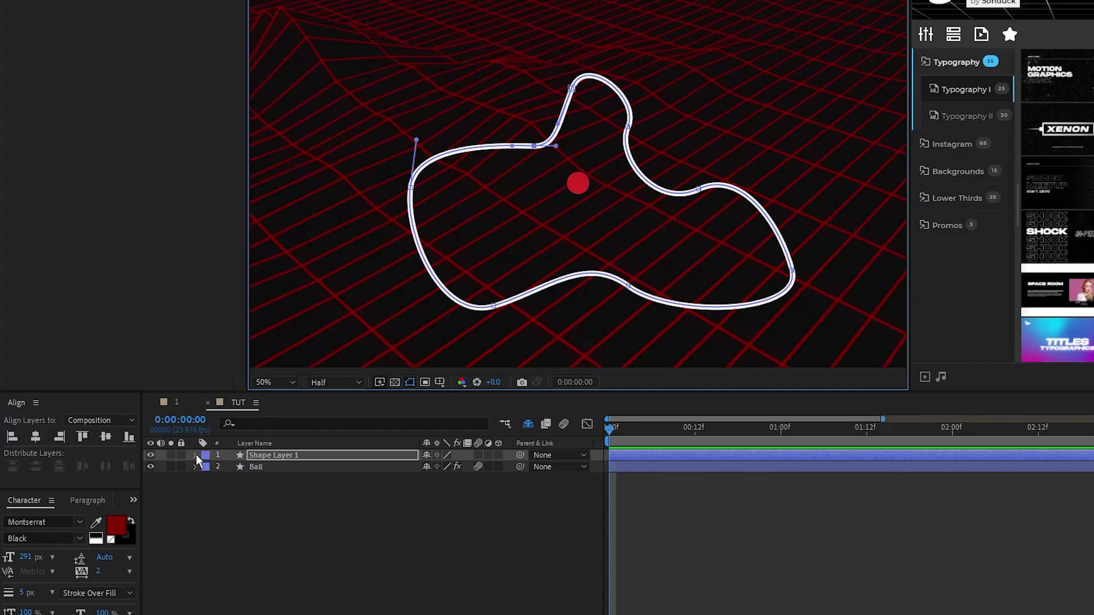
pyautogui.click(196, 538)
pyautogui.click(207, 550)
pyautogui.click(218, 478)
pyautogui.click(231, 491)
pyautogui.click(270, 502)
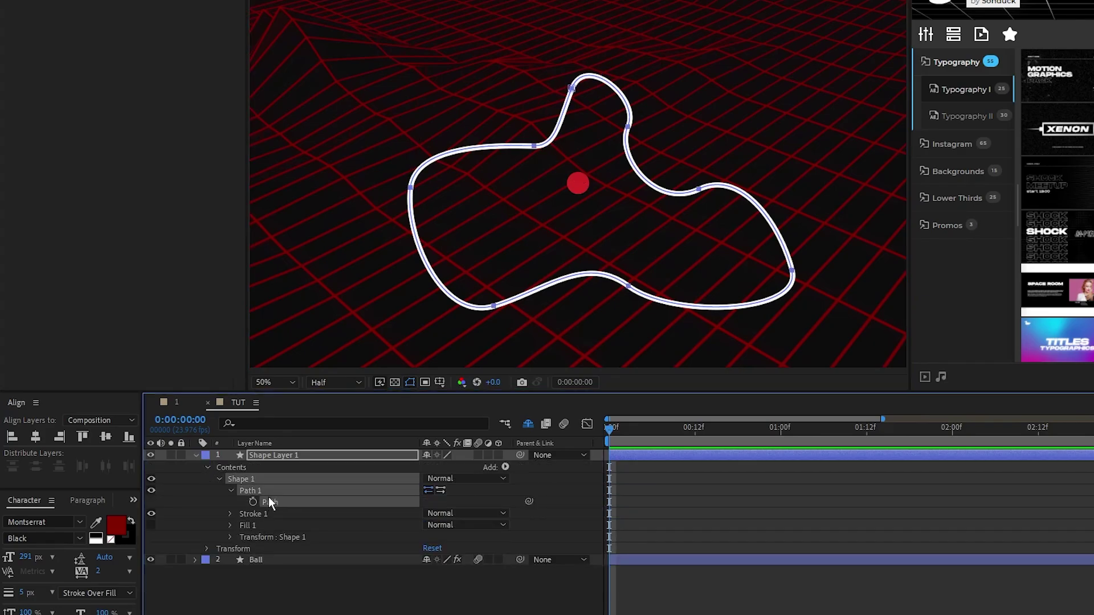
pyautogui.hotkey('ctrl', 'c')
pyautogui.click(255, 560)
pyautogui.press('p')
pyautogui.click(262, 571)
pyautogui.hotkey('ctrl', 'v')
# Delete the helper shape layer and add a loopOut() expression to Ball's Position.
pyautogui.click(265, 454)
pyautogui.press('Delete')
pyautogui.click(244, 455)
pyautogui.keyDown('alt'); pyautogui.click(230, 466); pyautogui.keyUp('alt')
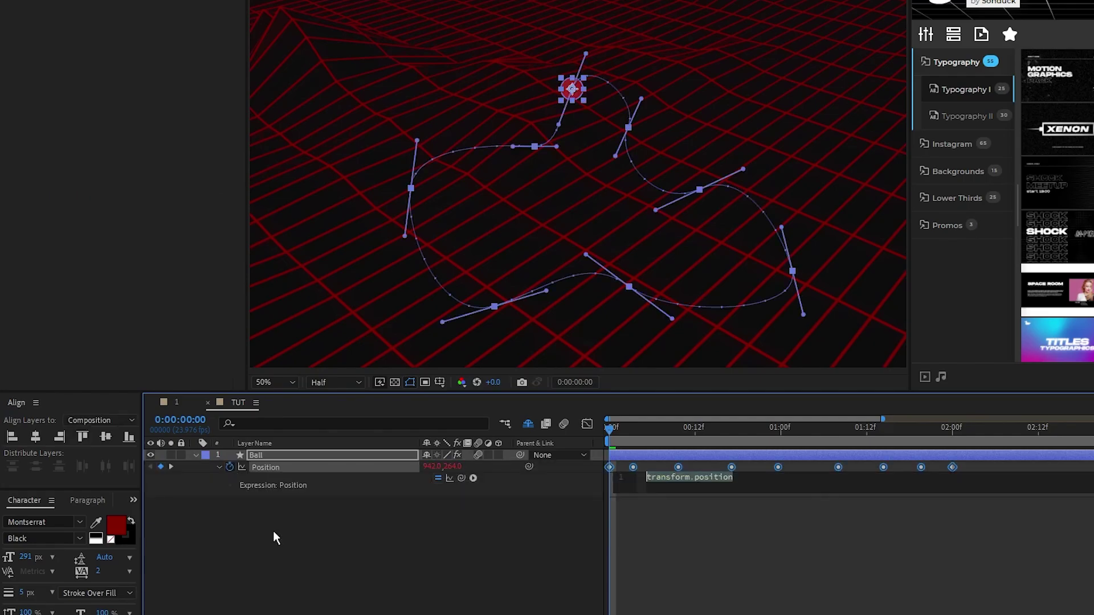
pyautogui.write('loopOut()')
pyautogui.click(285, 532)
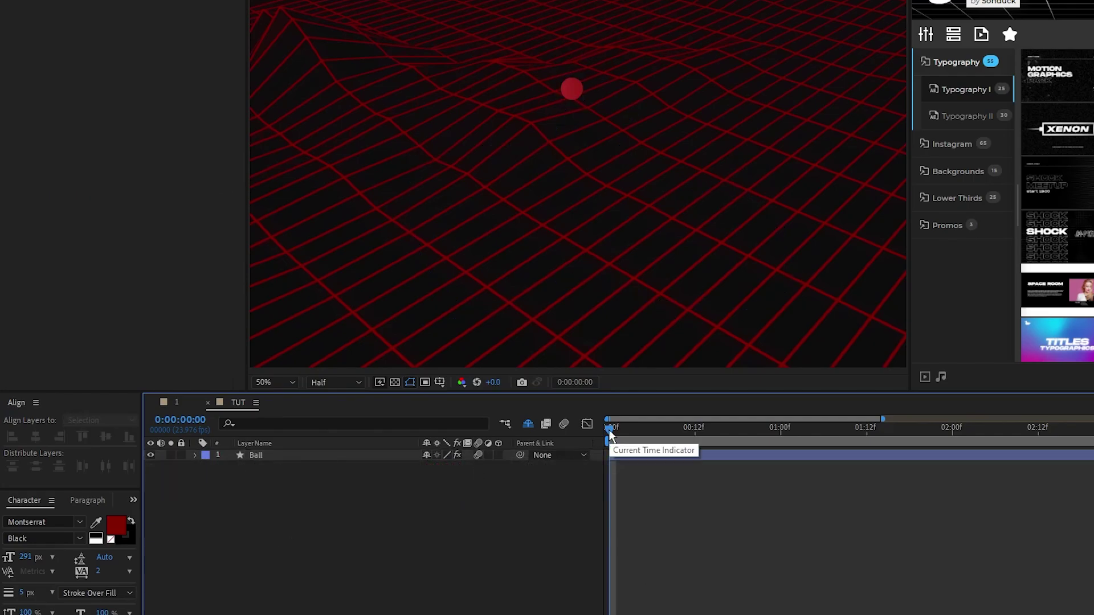
pyautogui.moveTo(610, 436)
pyautogui.mouseDown()
pyautogui.moveTo(996, 450)
pyautogui.moveTo(610, 445)
pyautogui.mouseUp()
# Add Fill and Glow effects to the Ball, with the fill colour set to white.
pyautogui.click(255, 455)
pyautogui.click(144, 7)
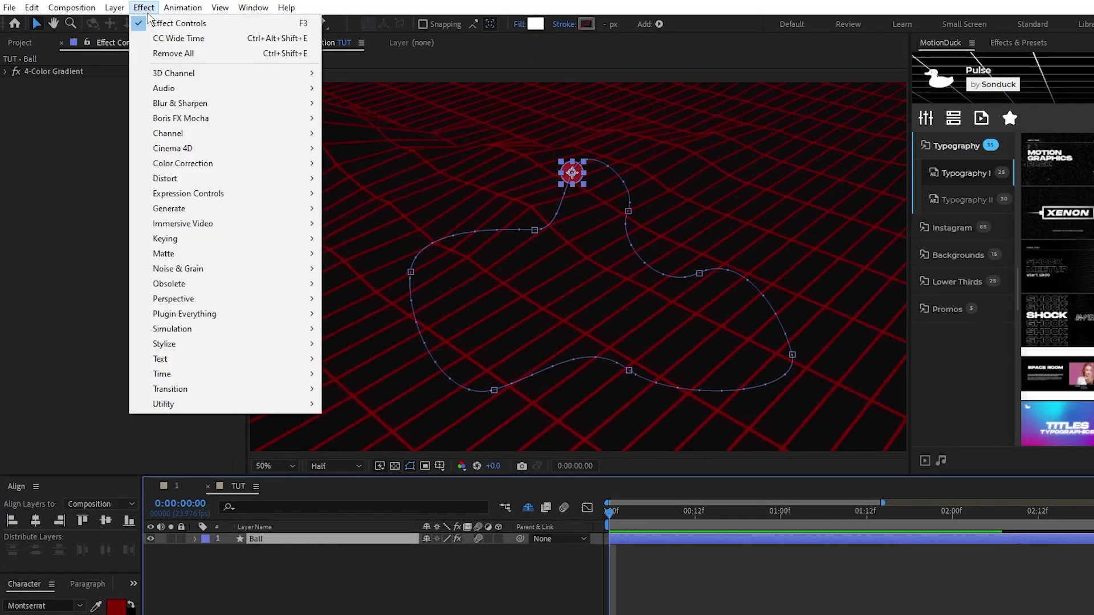
pyautogui.moveTo(297, 208)
pyautogui.click(385, 417)
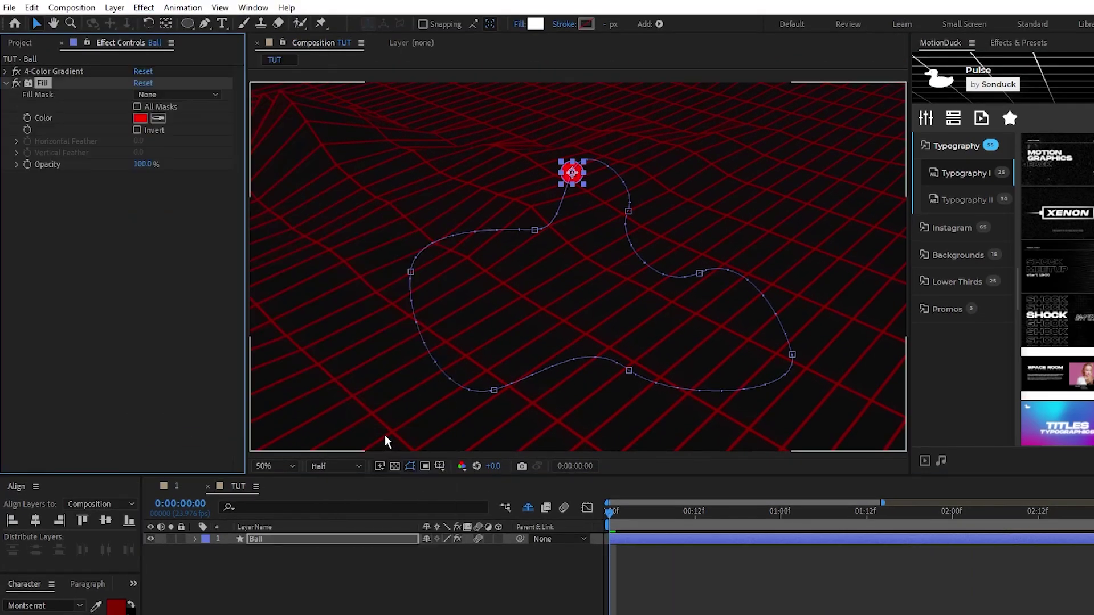
pyautogui.click(141, 8)
pyautogui.moveTo(228, 346)
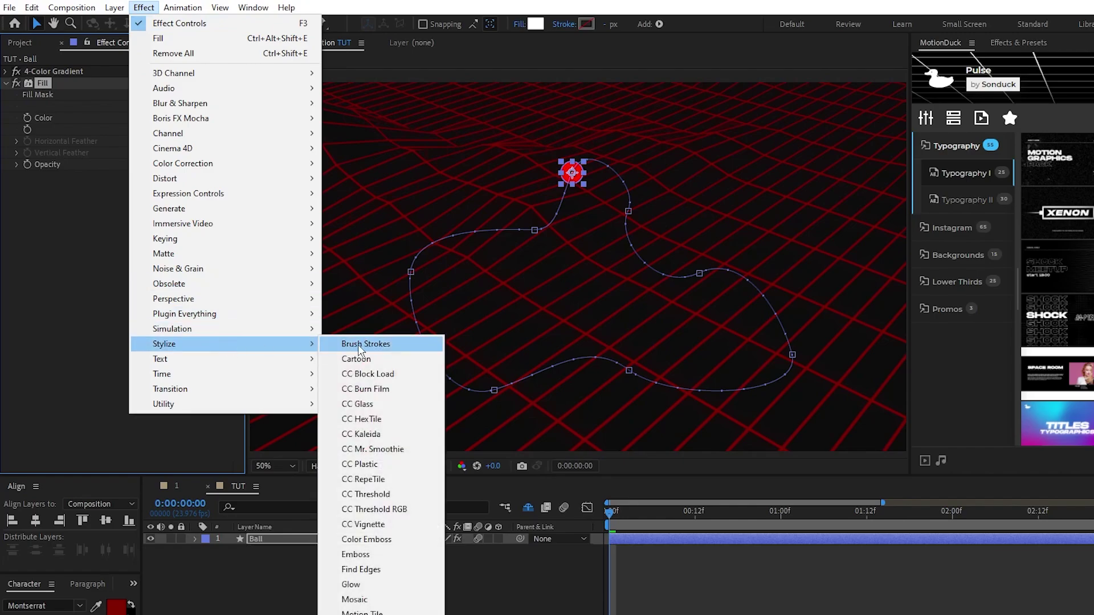
pyautogui.click(359, 587)
pyautogui.click(140, 117)
pyautogui.moveTo(144, 286); pyautogui.dragTo(100, 279)
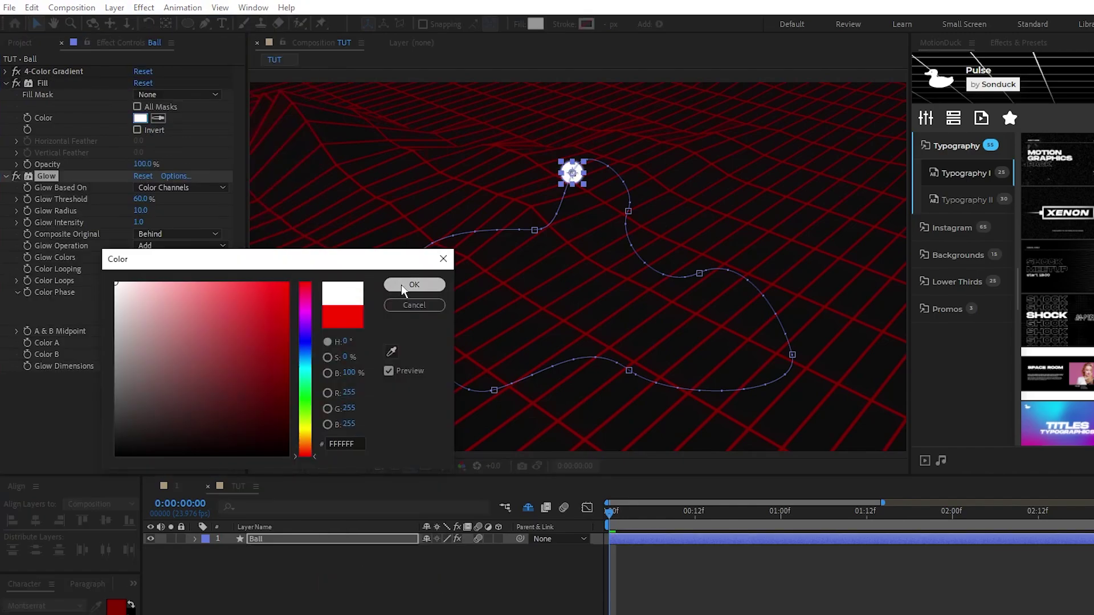
pyautogui.click(402, 288)
# Duplicate the Glow effect and give Glow 2 a Glow Radius of 40.
pyautogui.click(7, 84)
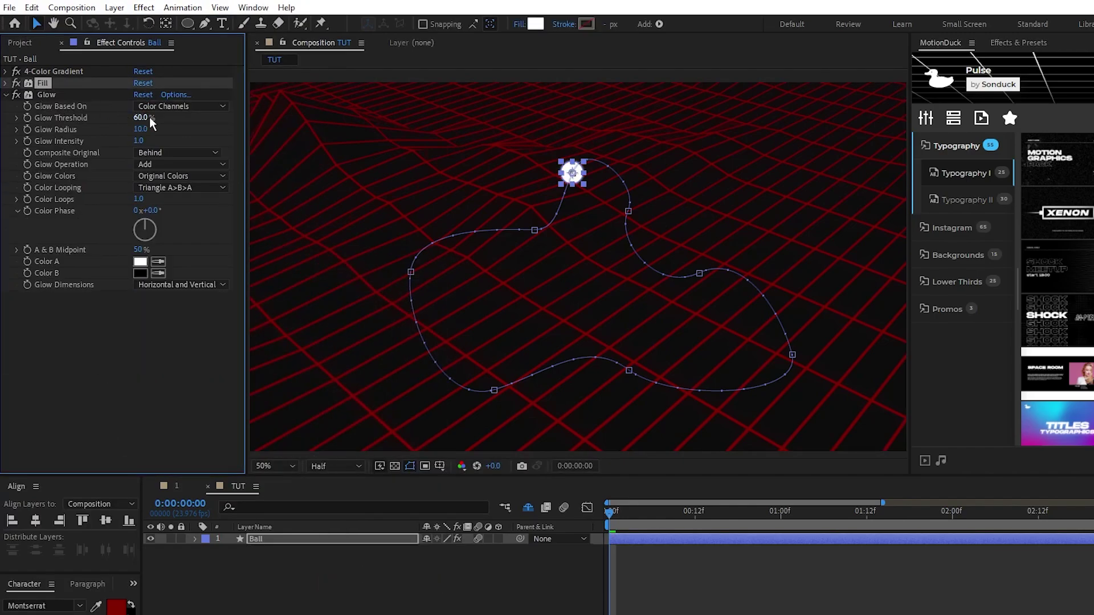
pyautogui.click(50, 97)
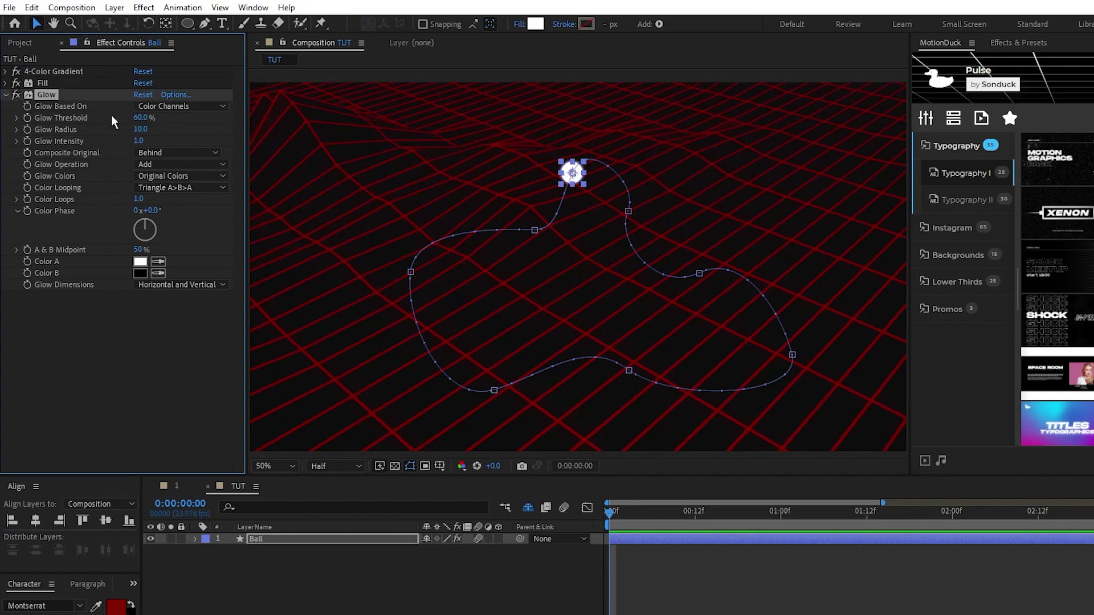
pyautogui.hotkey('ctrl', 'd')
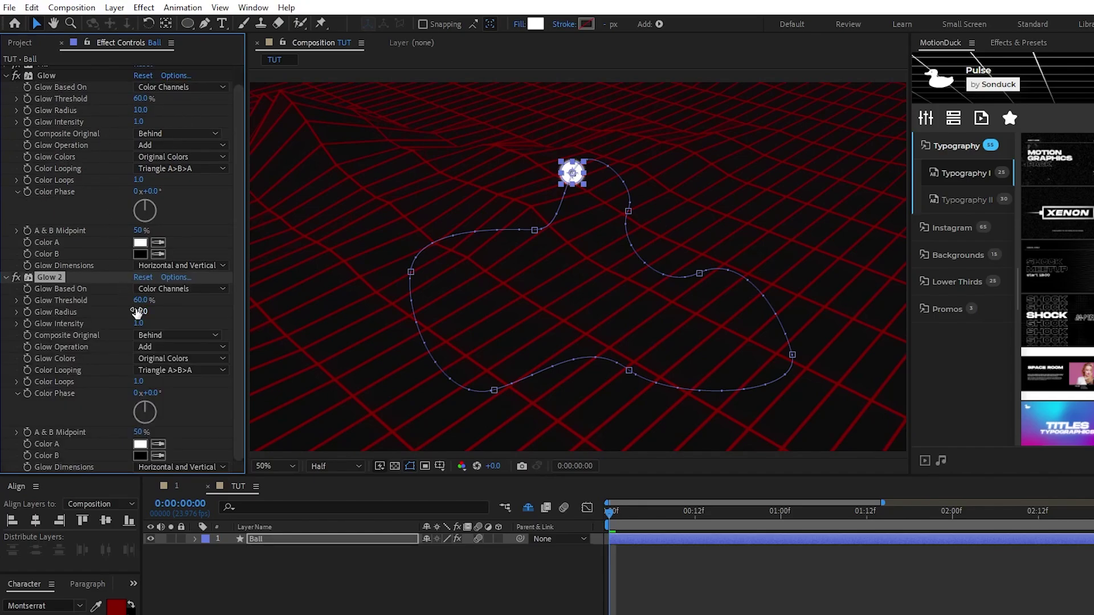
pyautogui.click(194, 319)
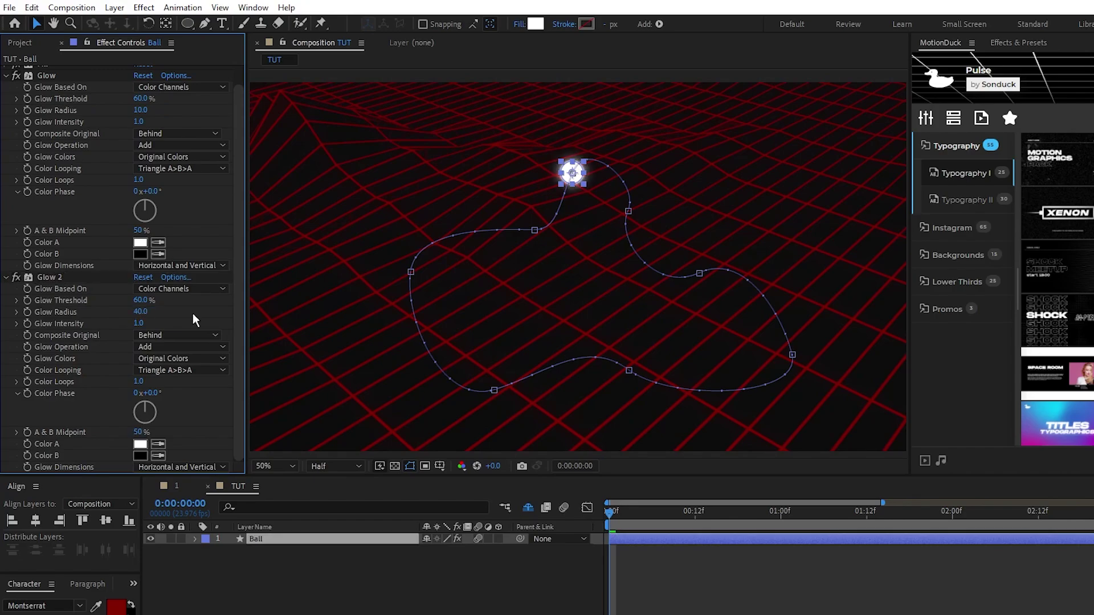
# Duplicate the Ball layer and place Ball 2 beneath the original.
pyautogui.click(252, 538)
pyautogui.hotkey('ctrl', 'd')
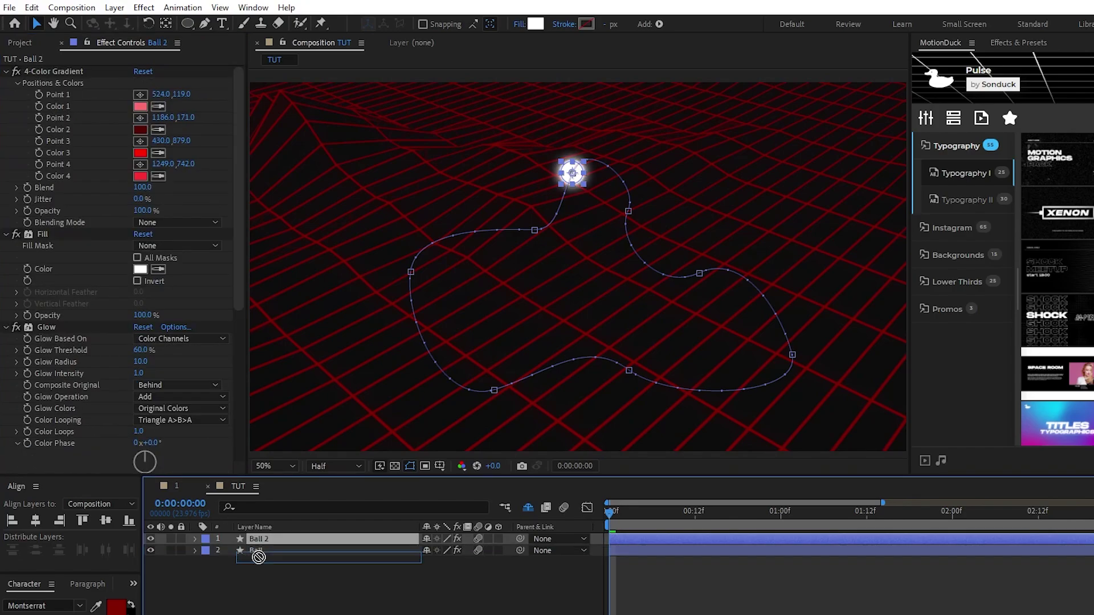
pyautogui.moveTo(259, 557); pyautogui.dragTo(257, 558)
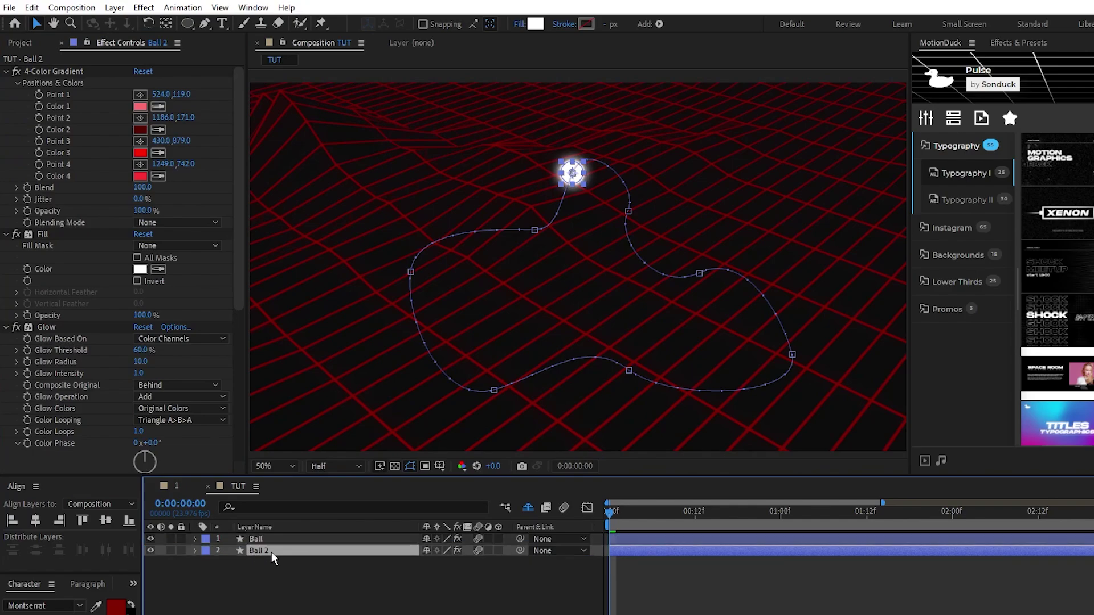
# Add Echo, CC Wide Time and Gaussian Blur effects to Ball 2.
pyautogui.click(144, 7)
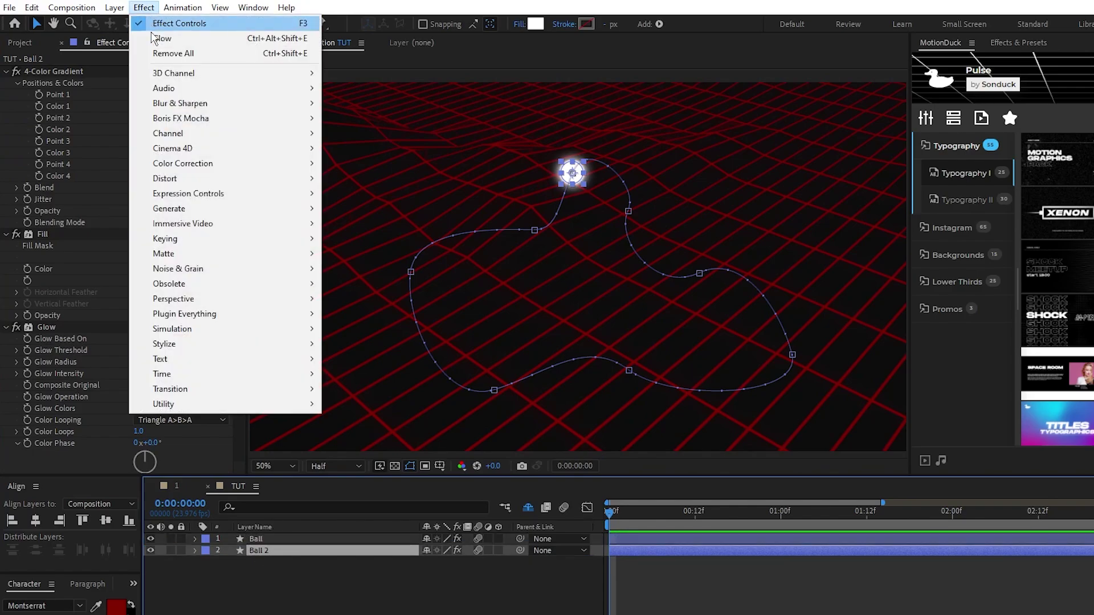
pyautogui.moveTo(219, 378)
pyautogui.click(351, 404)
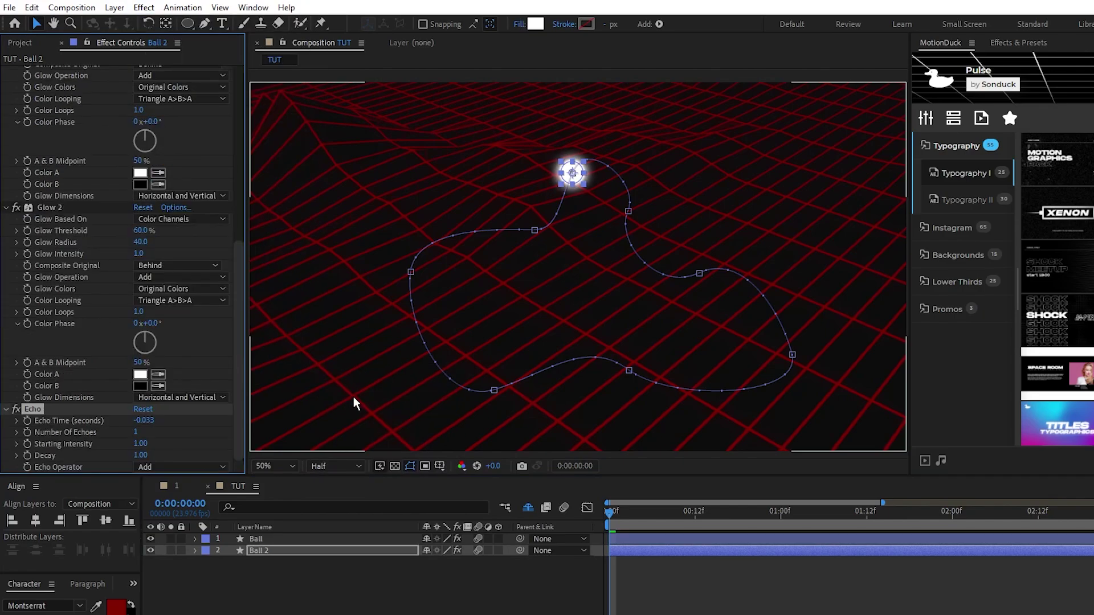
pyautogui.click(143, 8)
pyautogui.moveTo(218, 375)
pyautogui.click(371, 389)
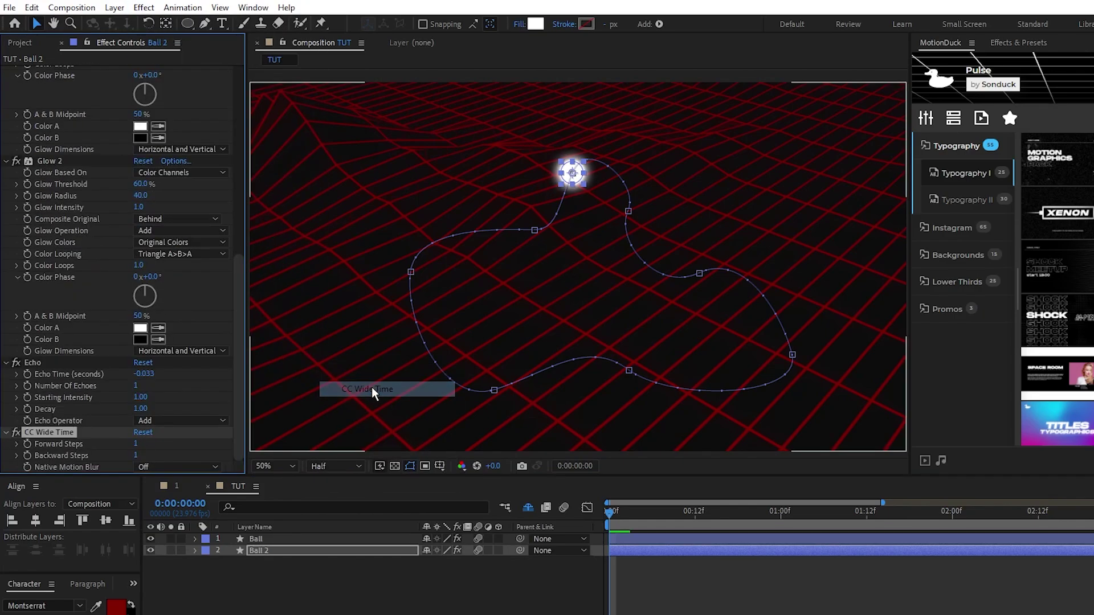
pyautogui.click(144, 7)
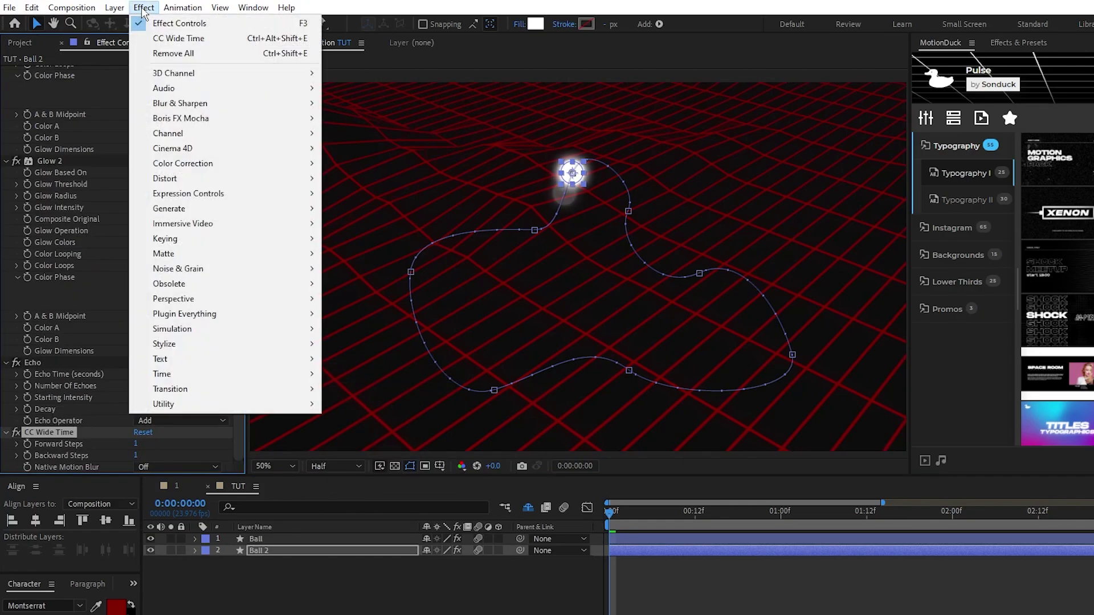
pyautogui.moveTo(323, 107)
pyautogui.click(406, 268)
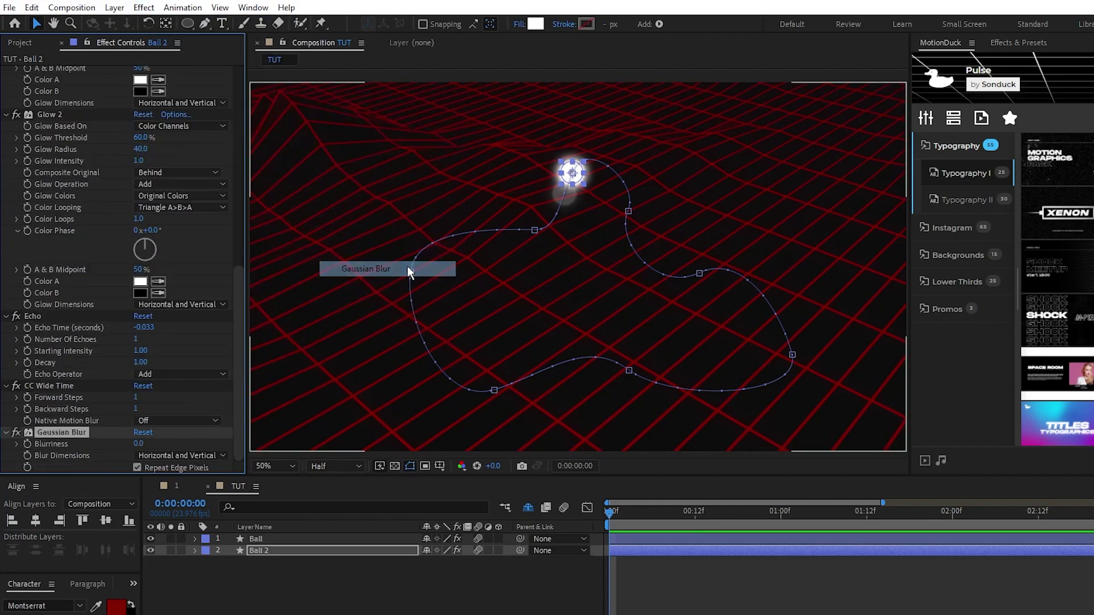
# Set Ball 2's Number Of Echoes to 40 and preview the red trail.
pyautogui.scroll(7, 49, 191)
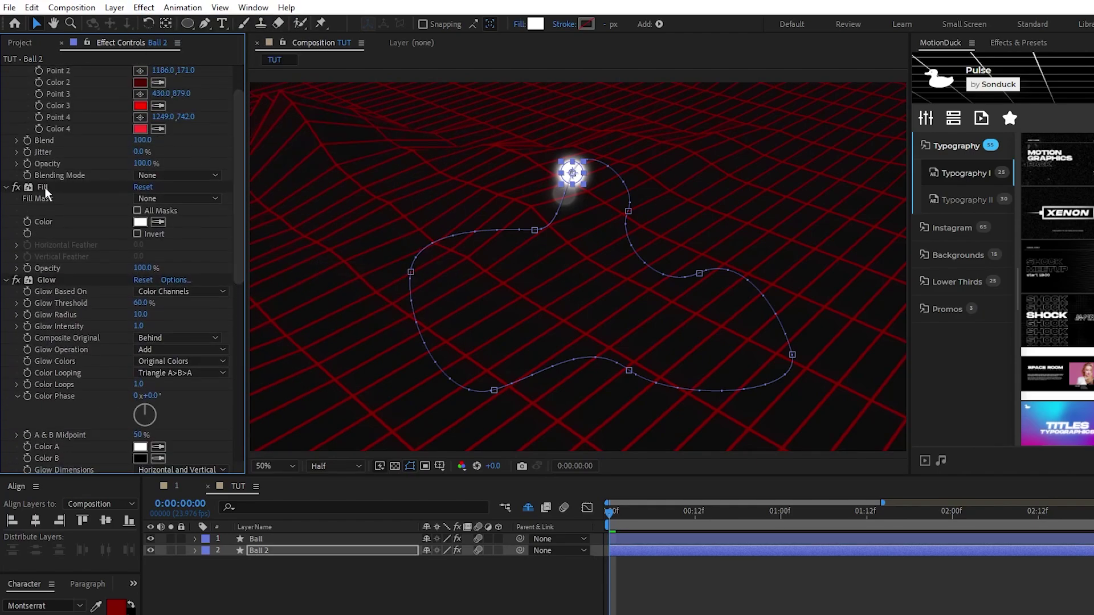
pyautogui.scroll(2, 240, 135)
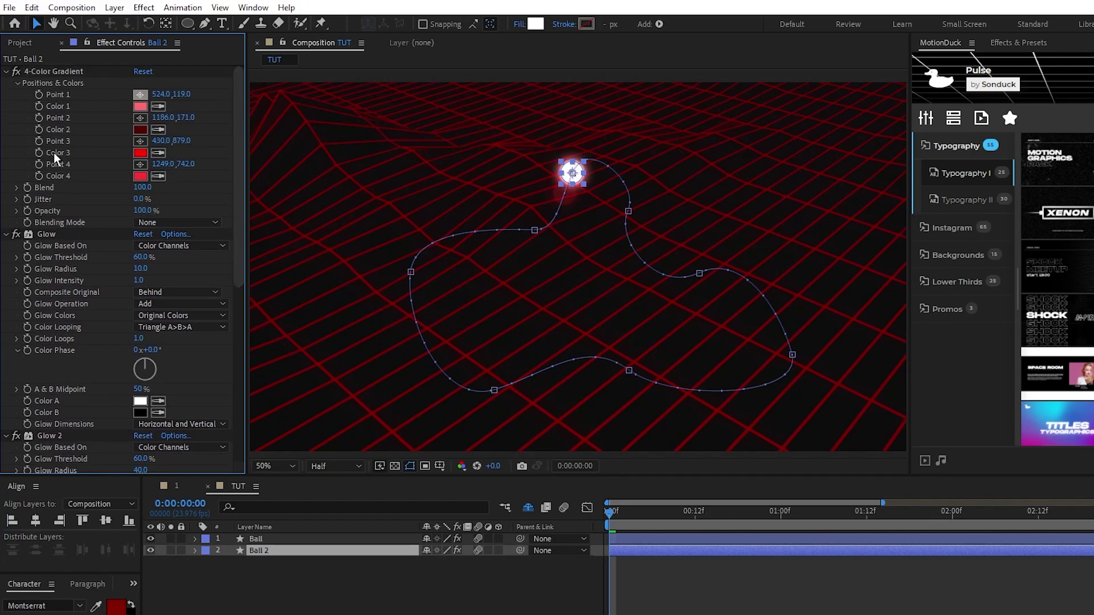
pyautogui.click(6, 71)
pyautogui.click(8, 84)
pyautogui.click(7, 95)
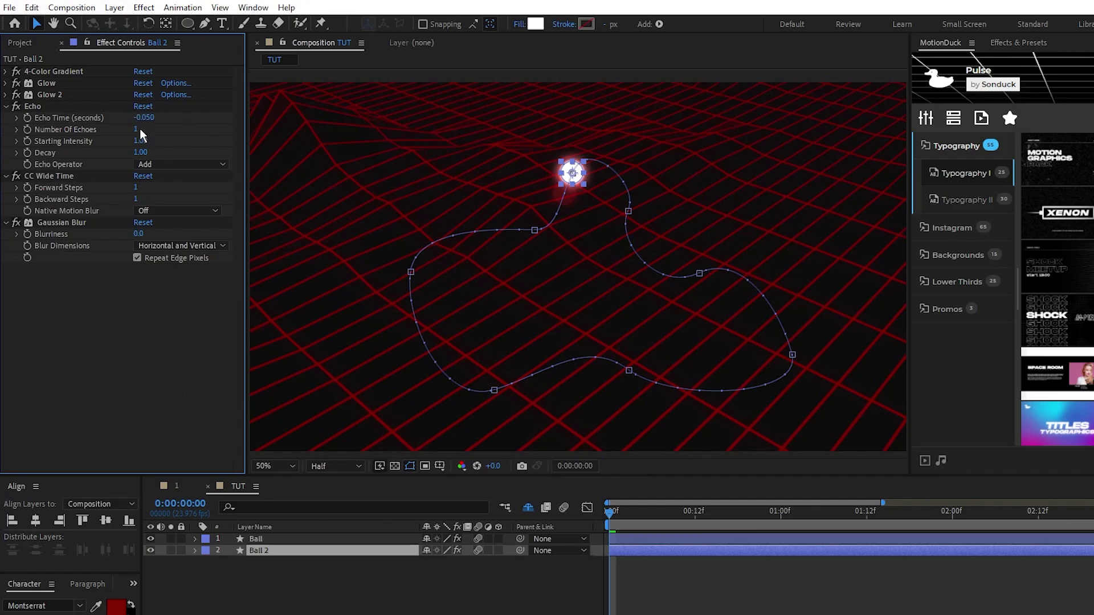
pyautogui.write('0')
pyautogui.press('Return')
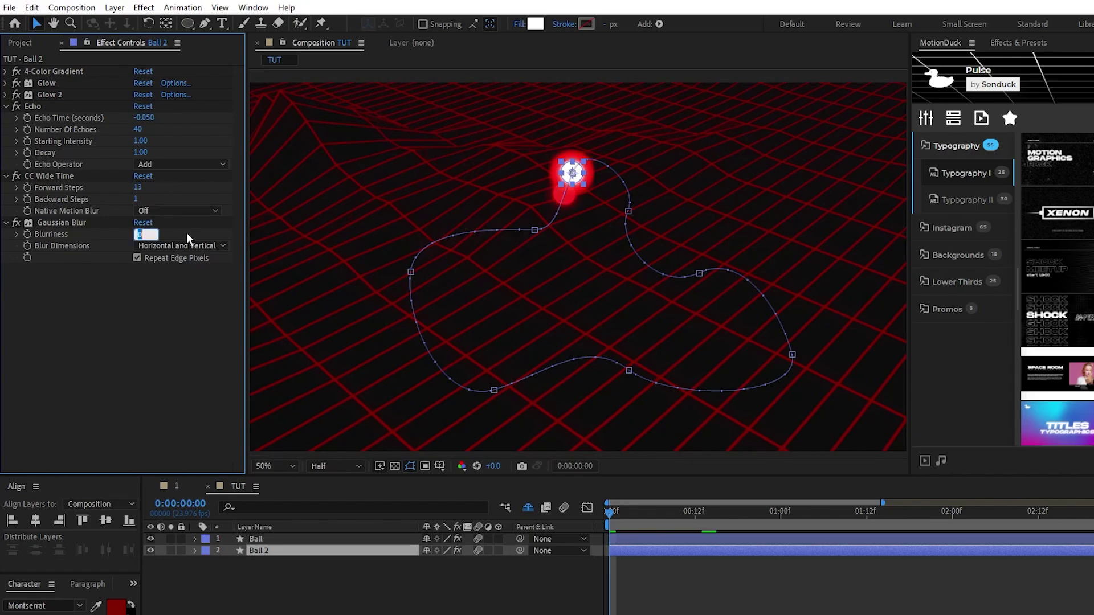
pyautogui.click(996, 513)
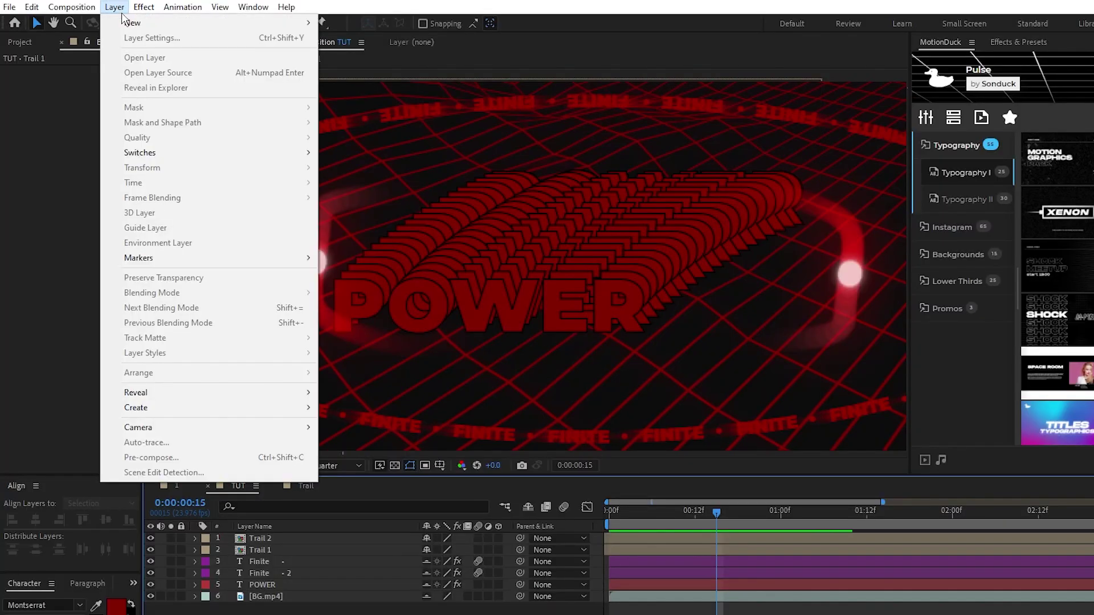
# Add an adjustment layer on top and apply Posterize Time to it.
pyautogui.moveTo(237, 20)
pyautogui.click(413, 114)
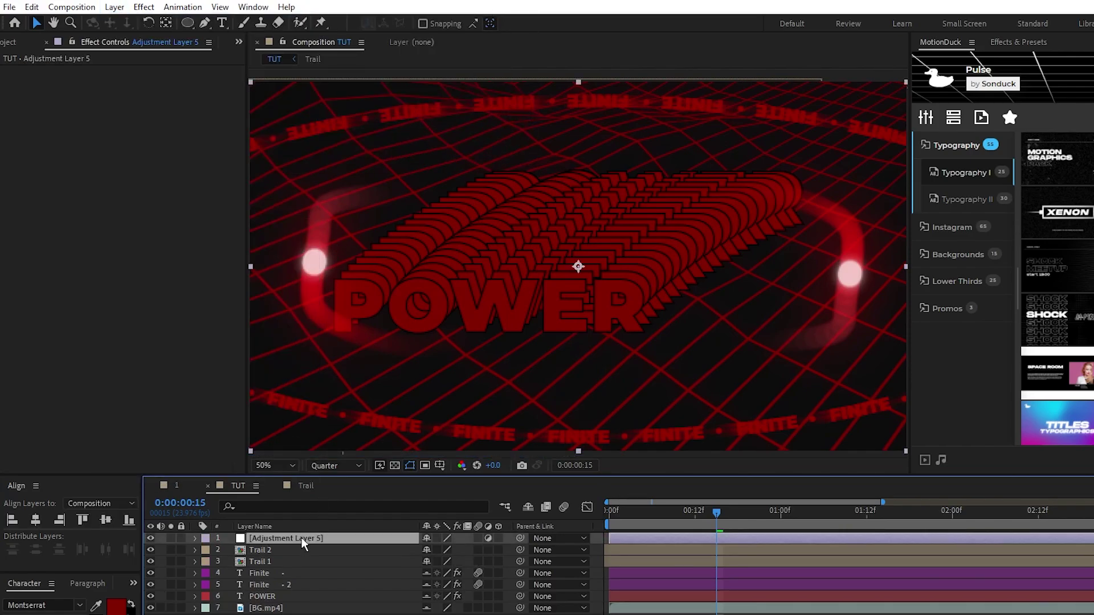
pyautogui.click(145, 8)
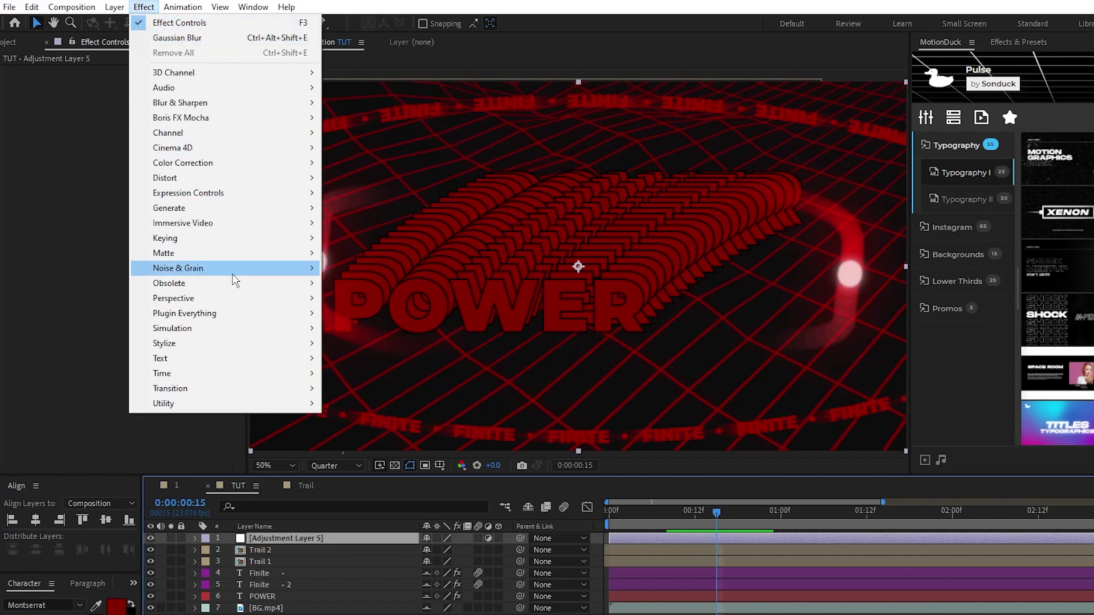
pyautogui.moveTo(274, 375)
pyautogui.click(376, 431)
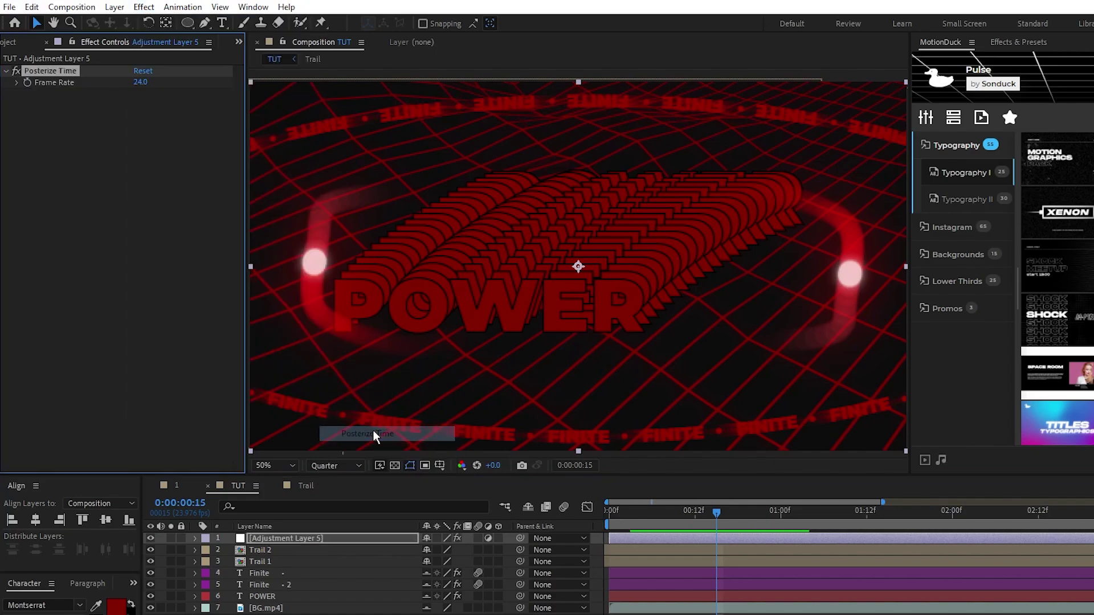
# Add the Noise effect and set Posterize Time's frame rate to 12.
pyautogui.click(144, 7)
pyautogui.moveTo(255, 272)
pyautogui.click(356, 358)
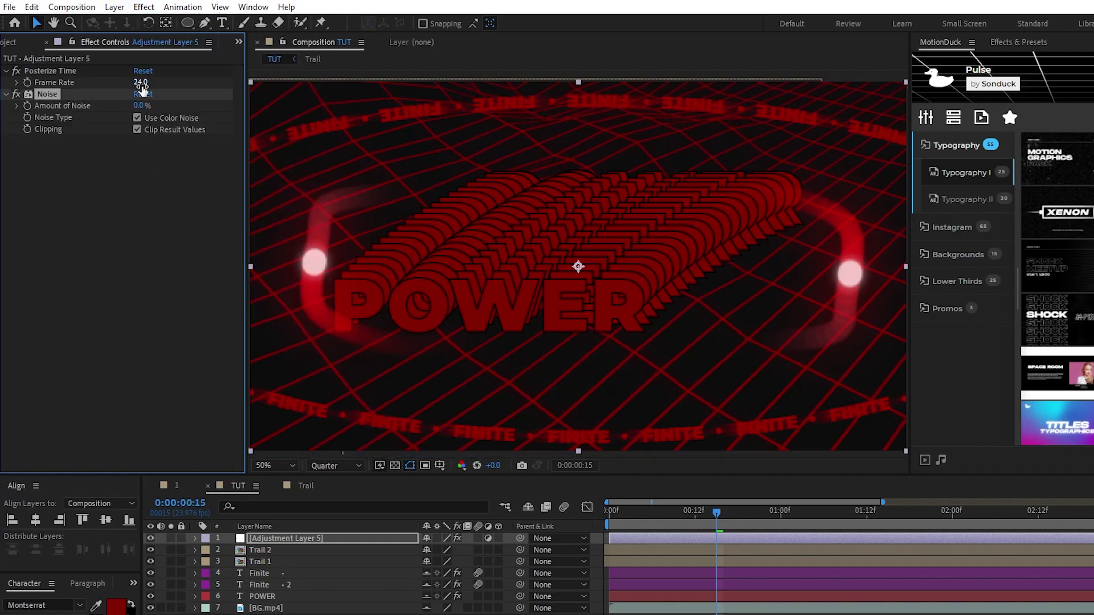
pyautogui.press('Return')
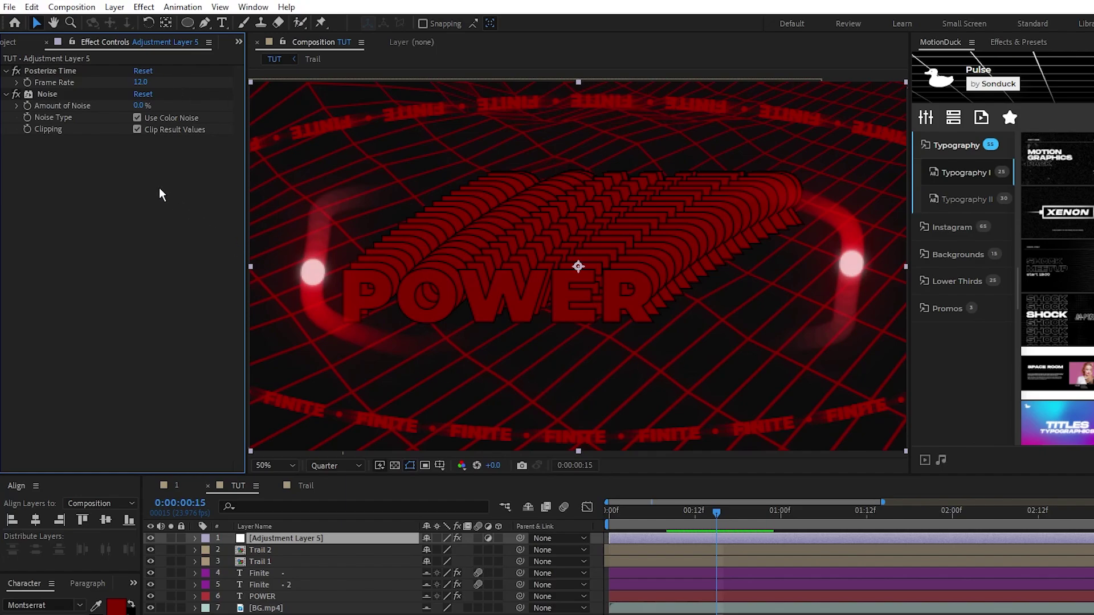
# Step down through the layers to select POWER and check its Echo.
pyautogui.click(260, 550)
pyautogui.click(263, 562)
pyautogui.click(269, 573)
pyautogui.click(275, 585)
pyautogui.click(280, 596)
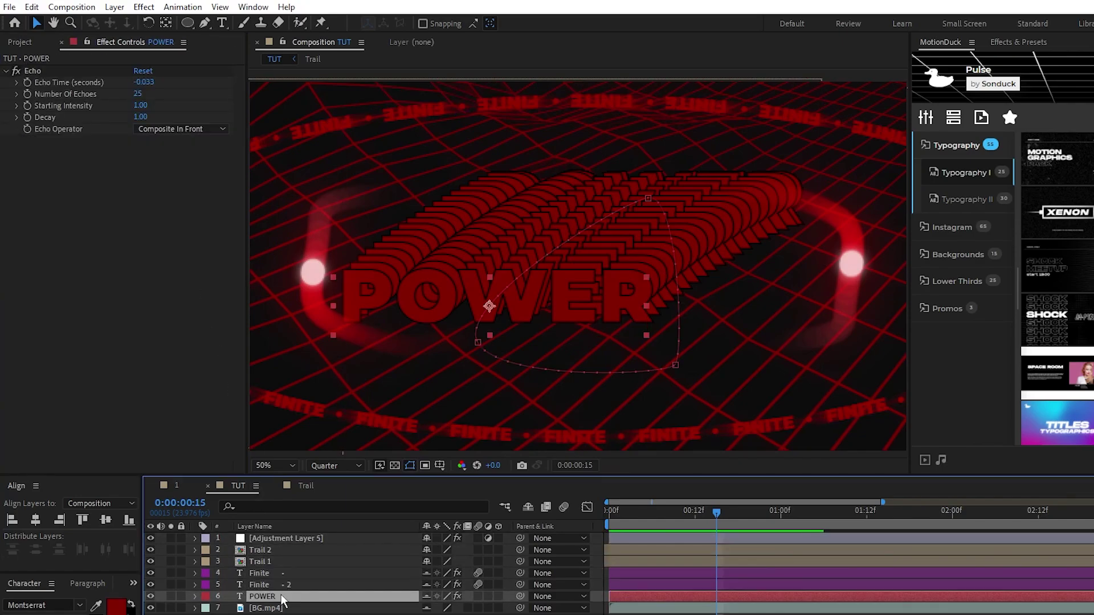
# Set the adjustment layer's Noise amount to 12% with Use Color Noise turned off.
pyautogui.click(269, 539)
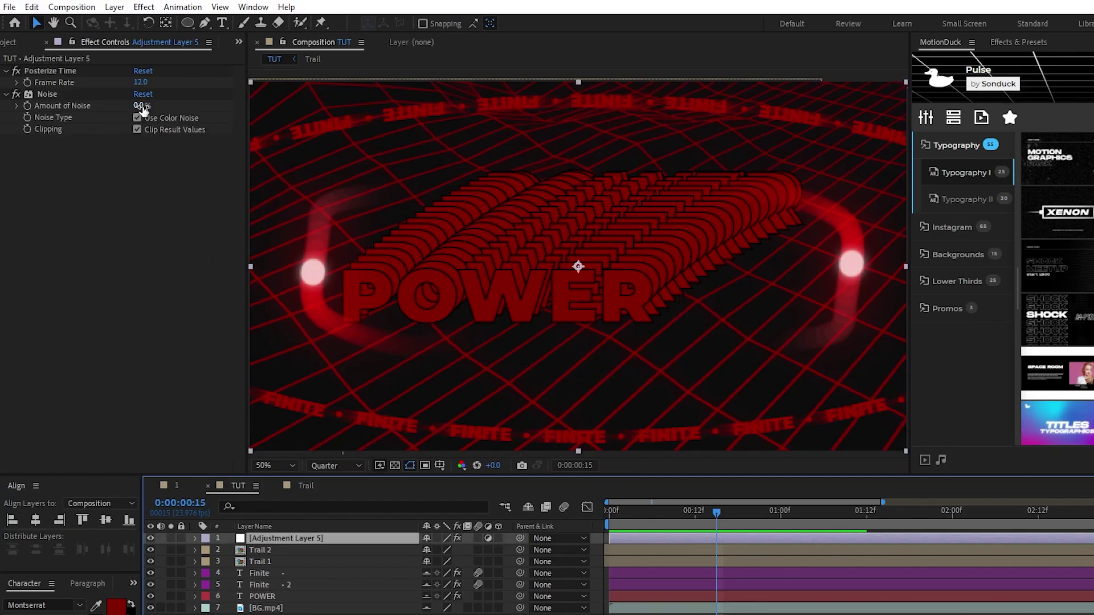
pyautogui.click(140, 106)
pyautogui.click(137, 118)
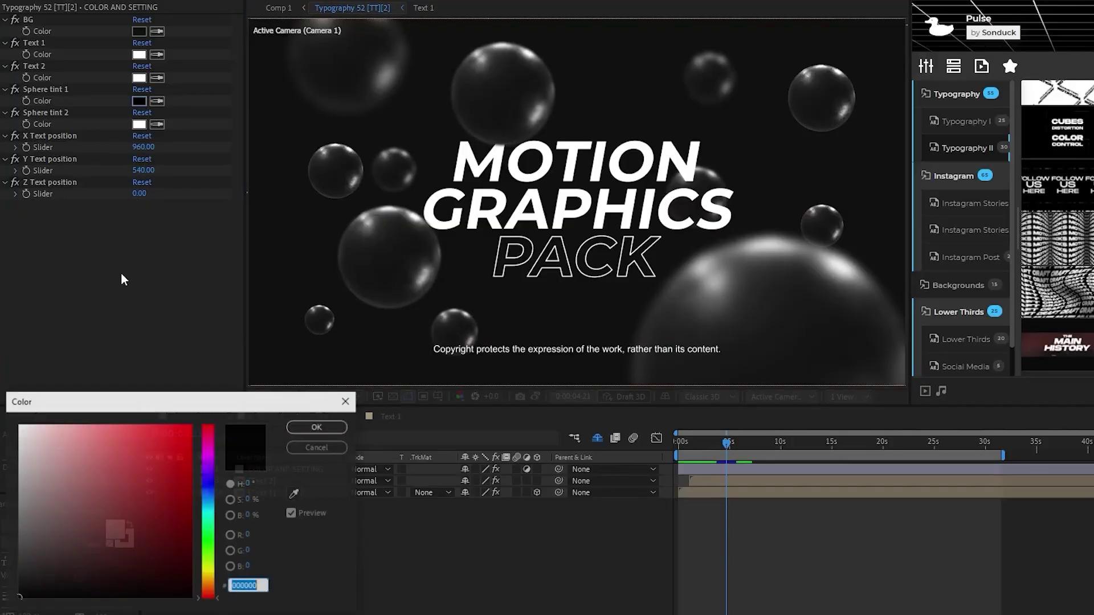
# Change Sphere tint 1 in COLOR AND SETTING to red B02D2D.
pyautogui.click(149, 476)
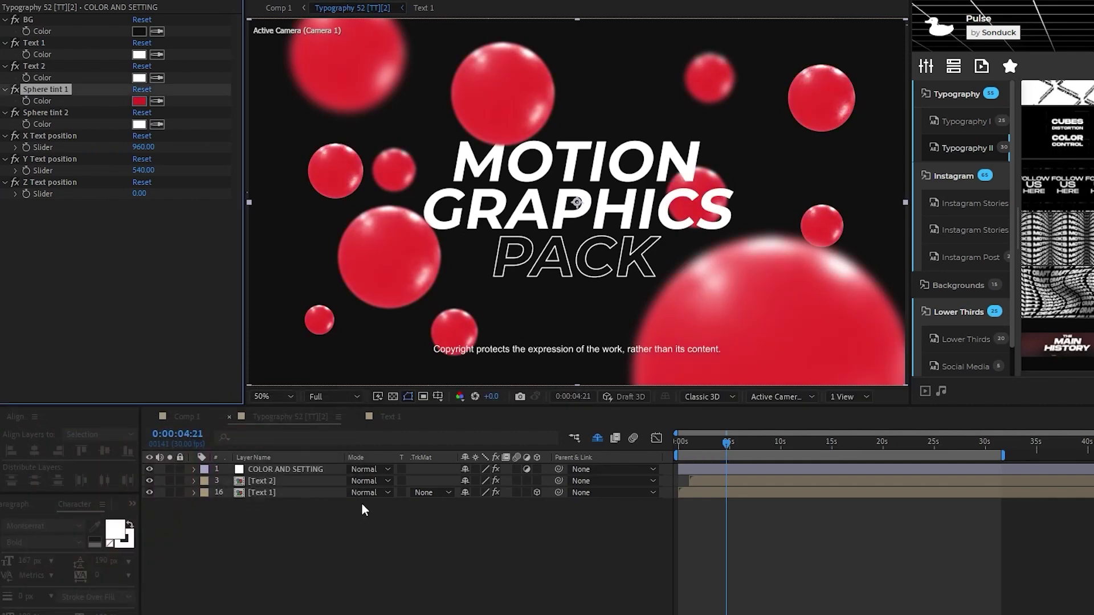